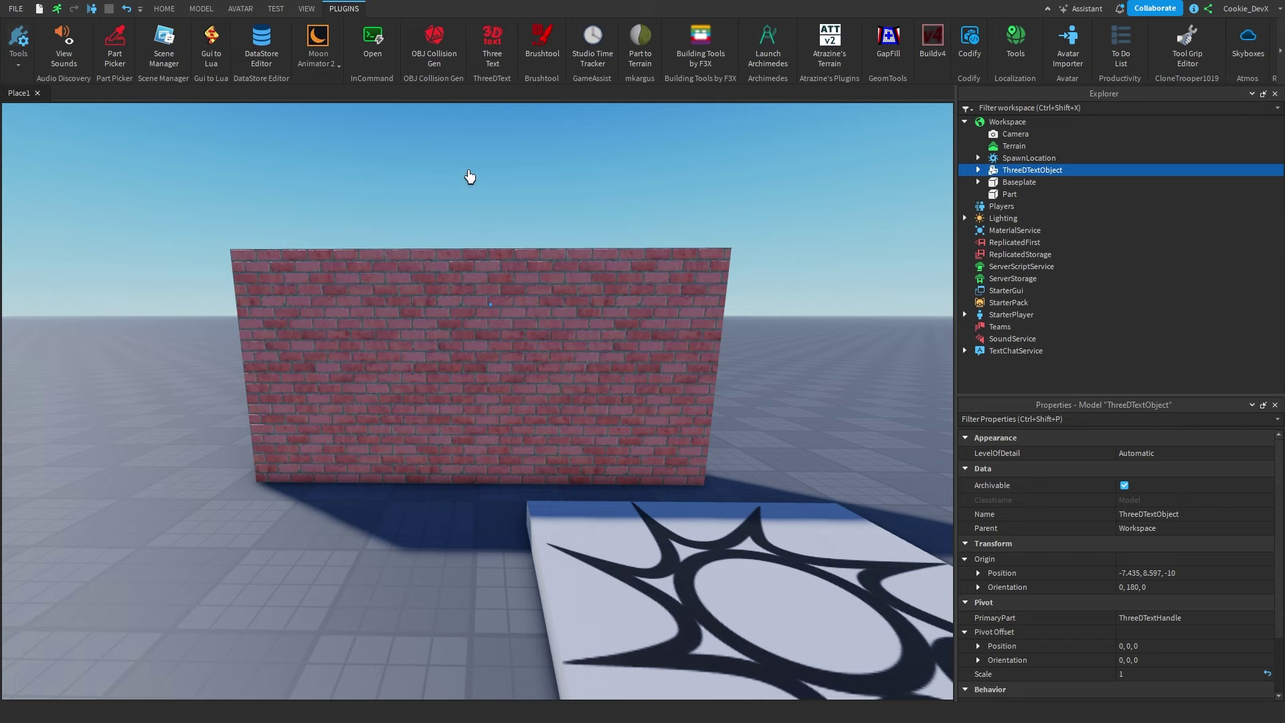
Step: Open the ThreeDText widget and finalize the selected text object that has no wording
left_click(489, 52)
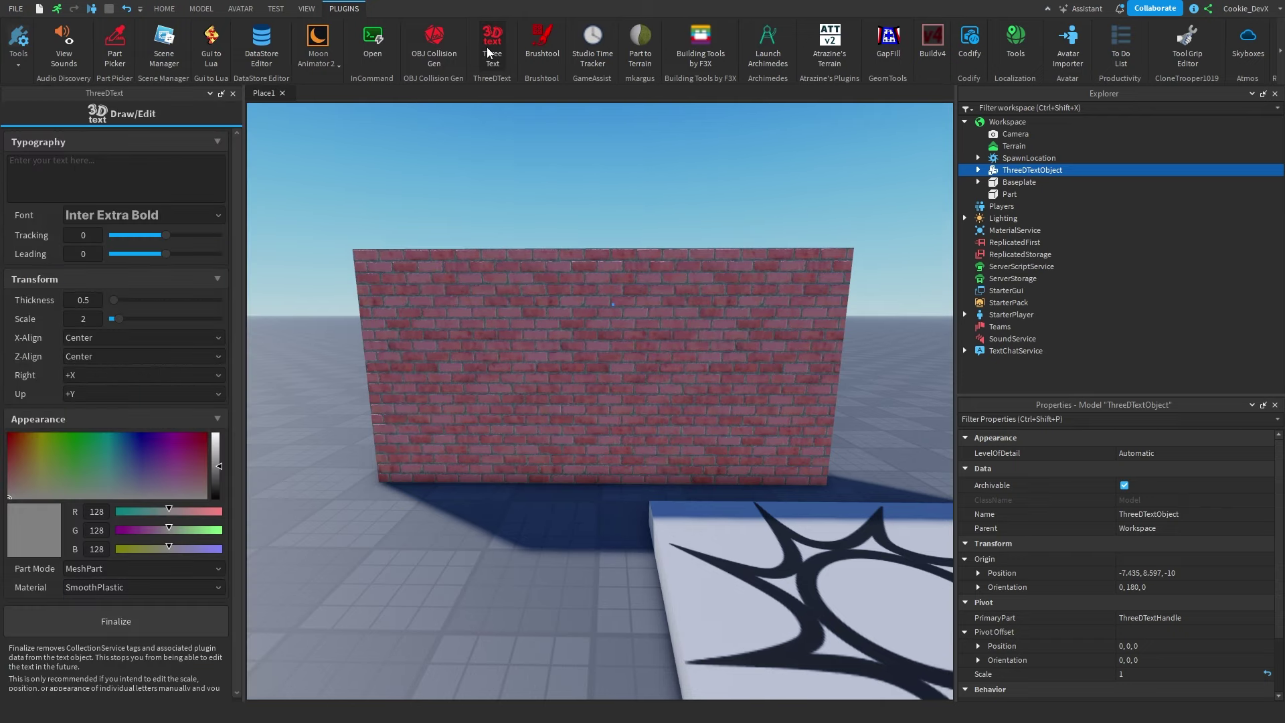
scroll(196, 402, "down", 1)
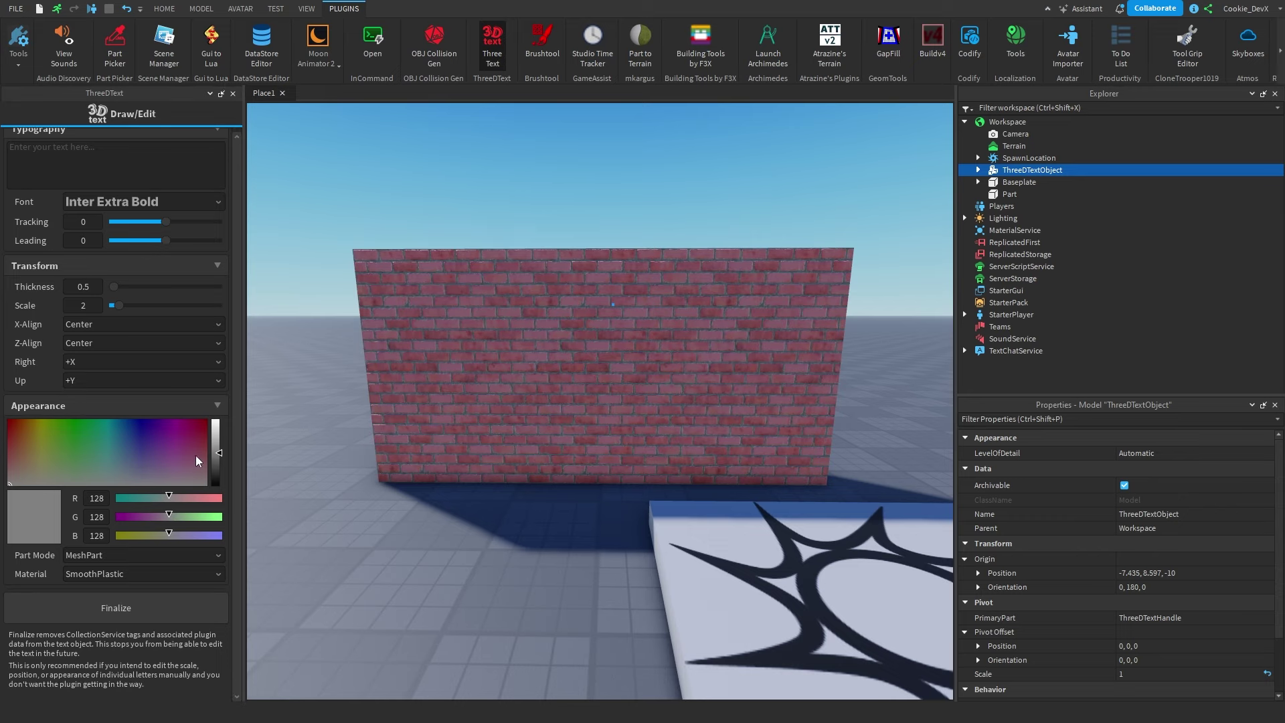
left_click(174, 598)
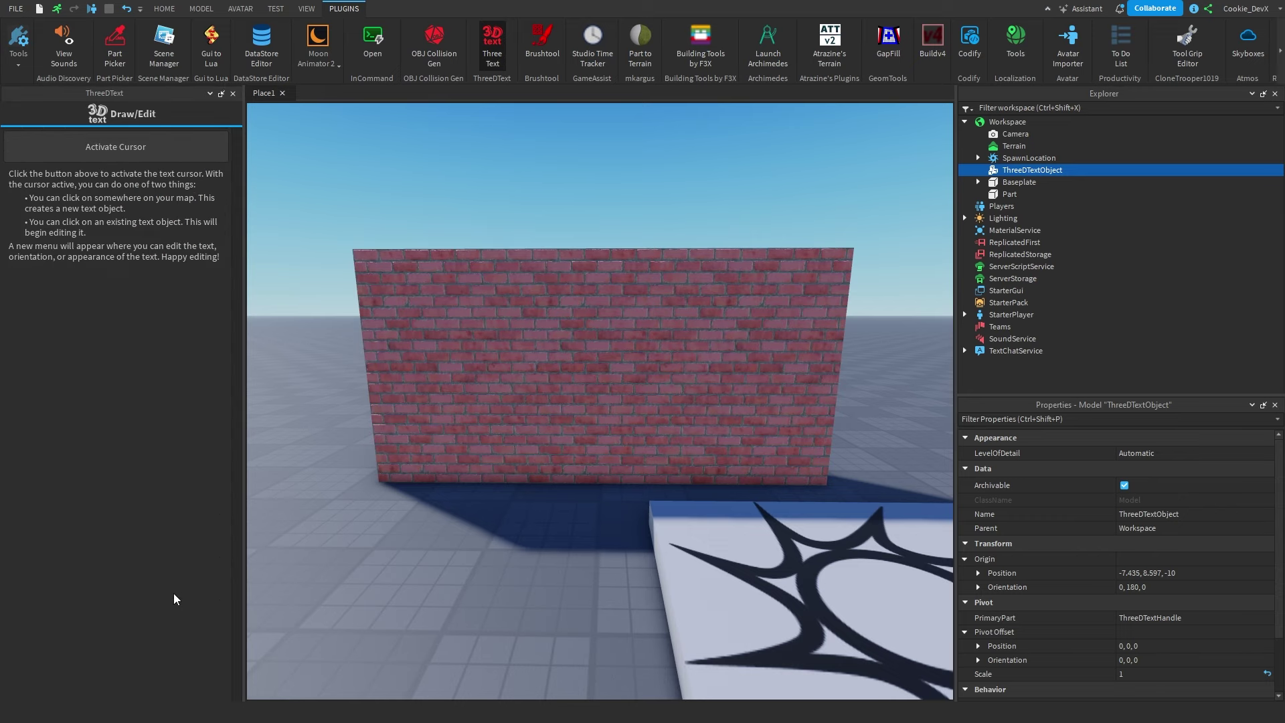
Step: Place a new 3D text on the upper part of the brick wall and make it read "Hello everybody!"
left_click(93, 157)
left_click(583, 290)
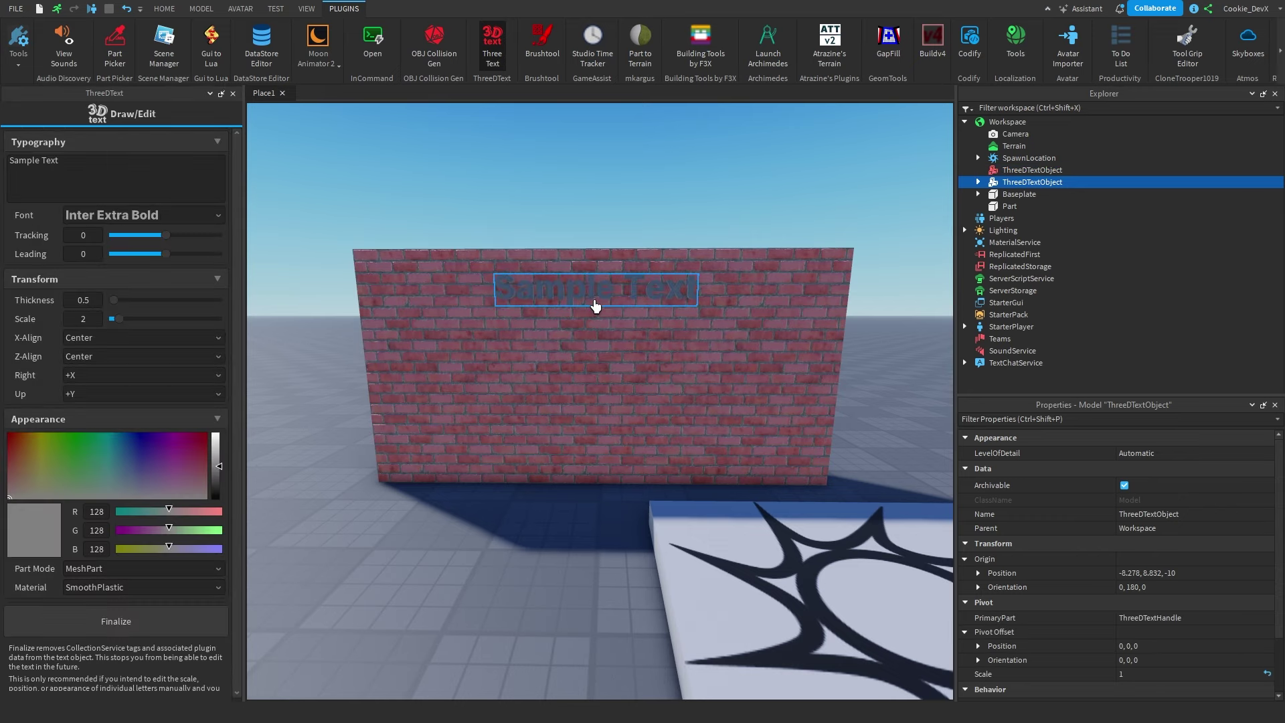
key("ctrl+a")
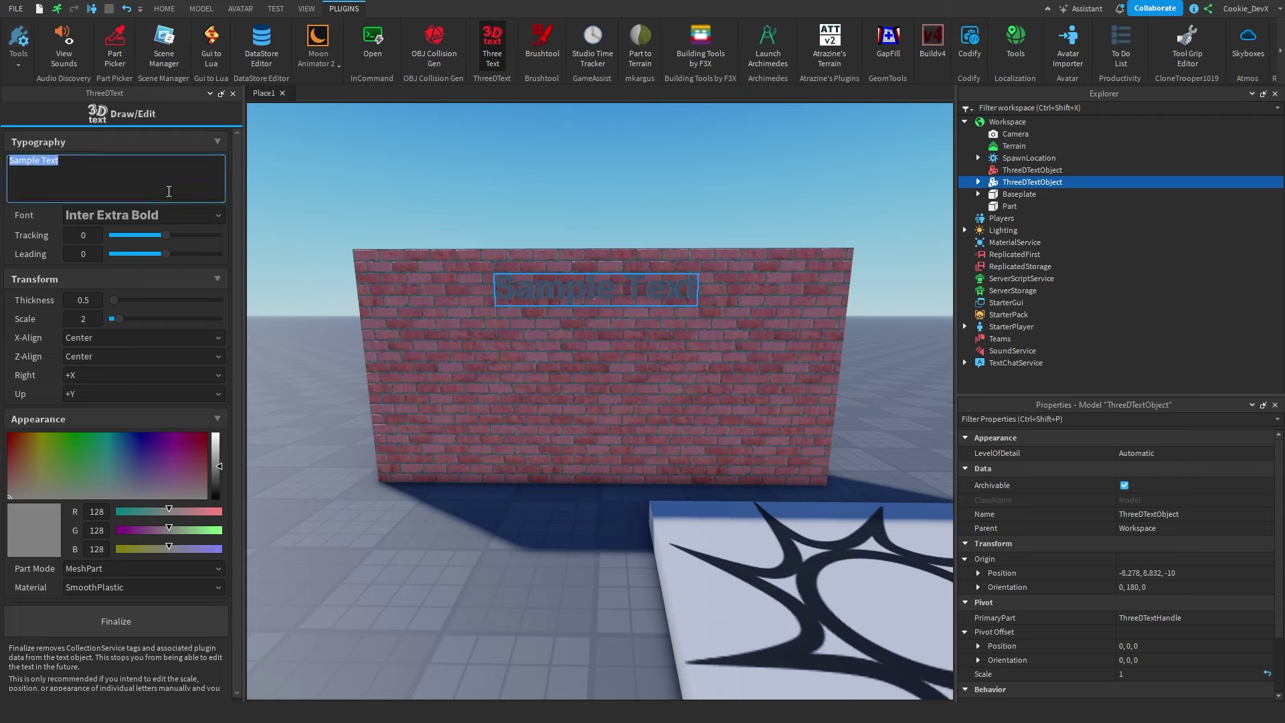
type("Hello everybody!")
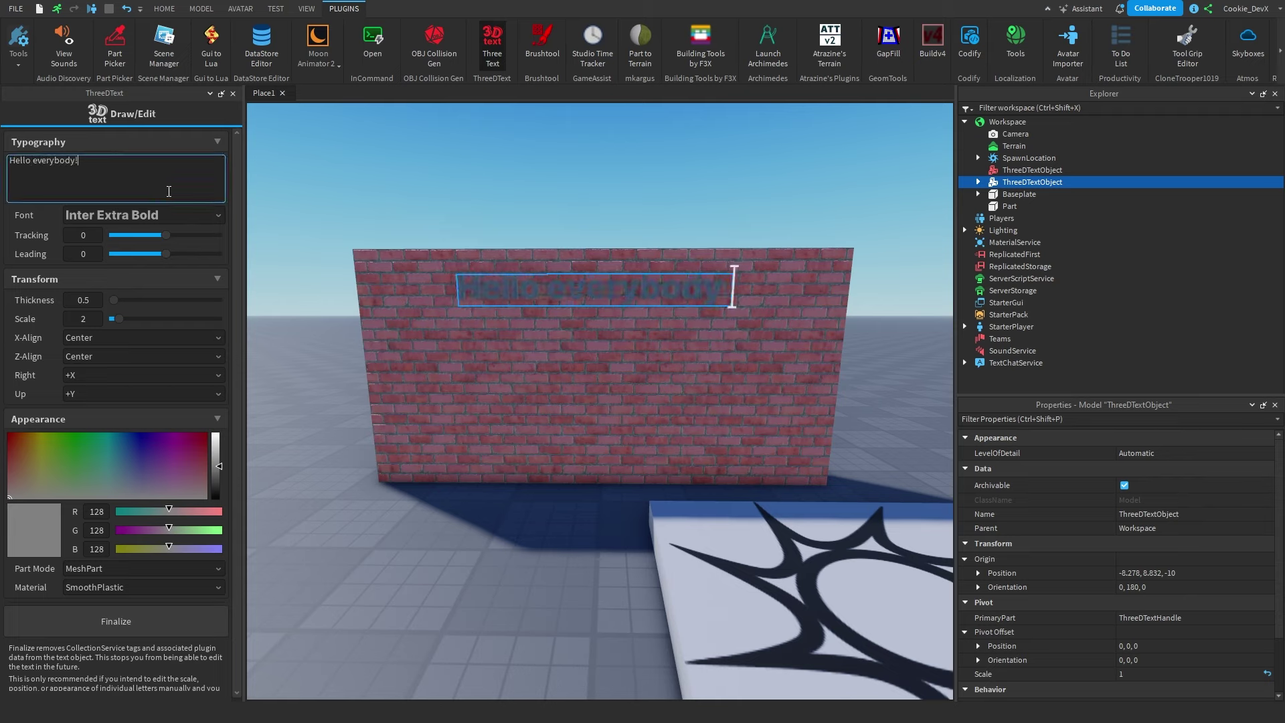
Step: Choose another font for the 3D text and raise the brightness of its colour
left_click(167, 214)
left_click(179, 307)
left_click_drag(216, 466, 216, 433)
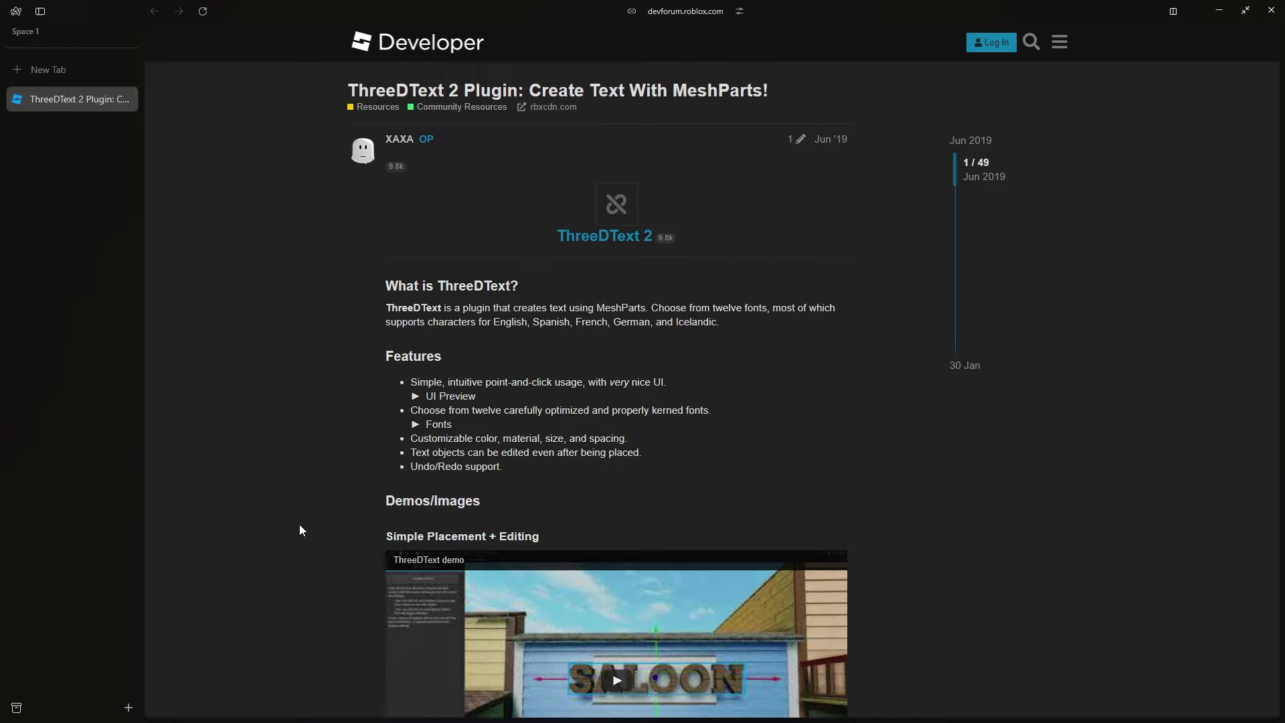
Step: In the browser, view the post author's profile card on the ThreeDText 2 forum topic and open the plugin's link
left_click(366, 150)
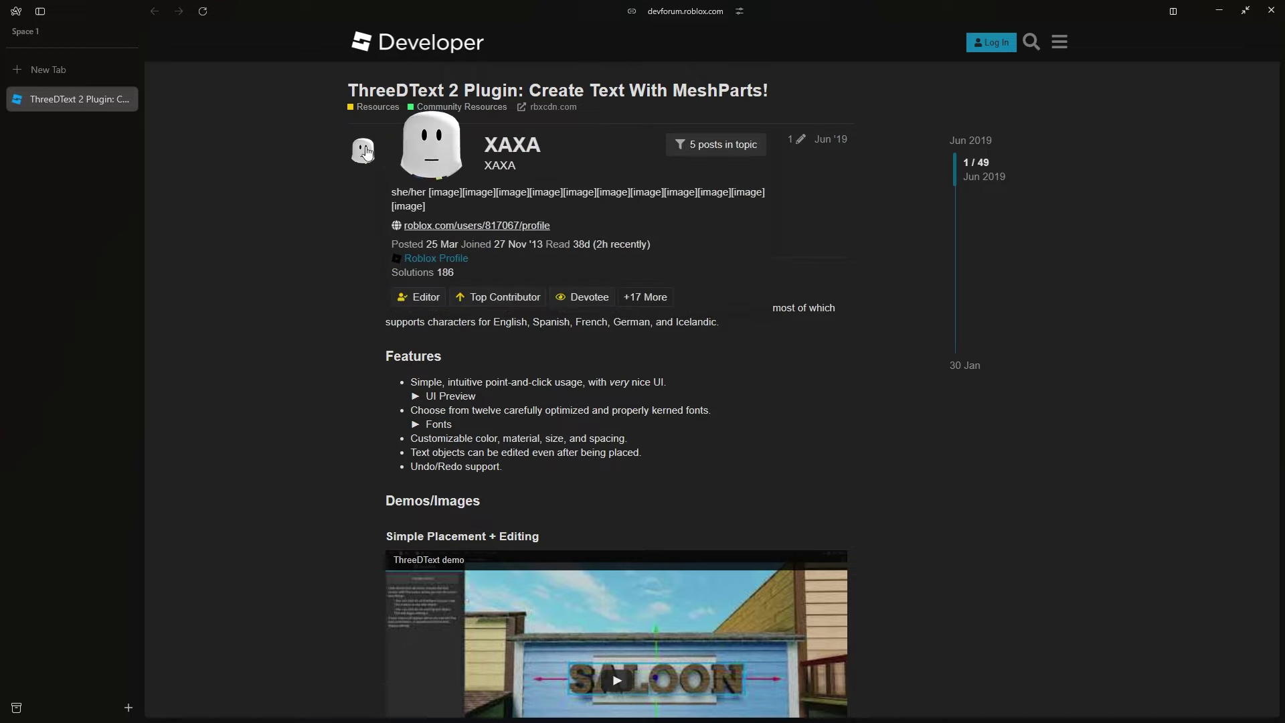
left_click(302, 222)
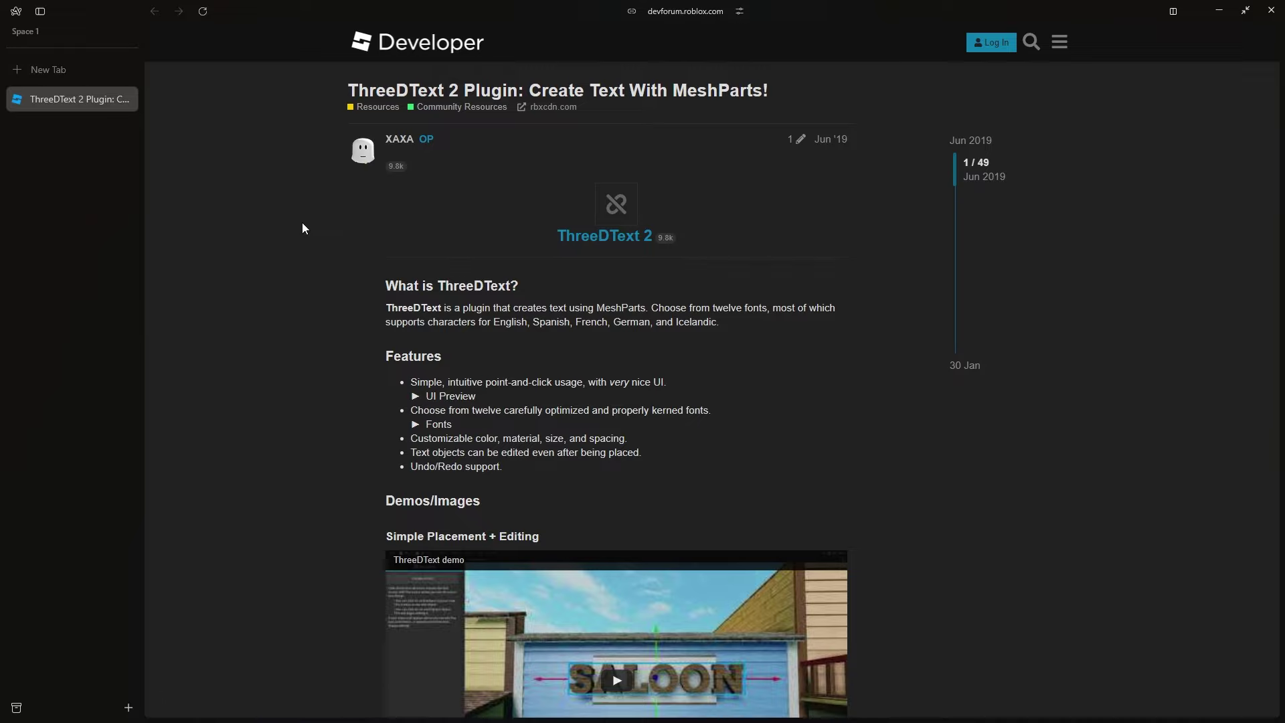
left_click(605, 238)
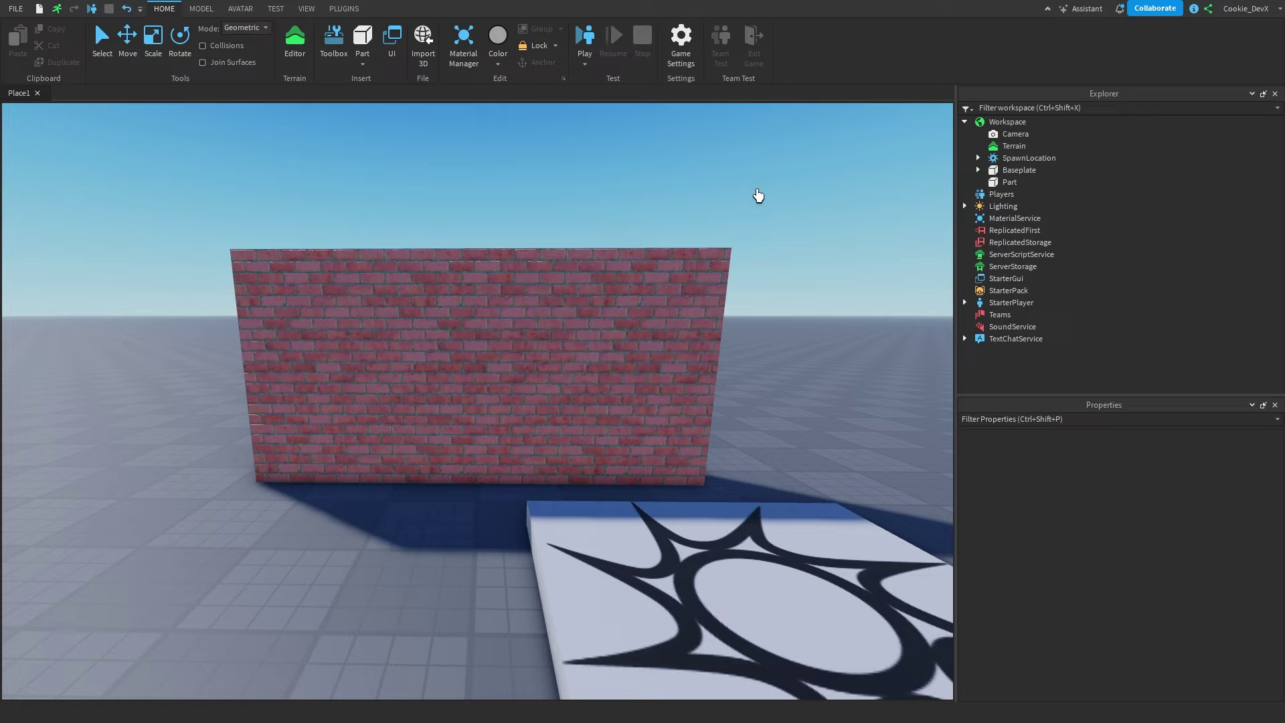
Step: Switch to Roblox Studio, open the ThreeDText widget and activate its text cursor to preview sample text on different surfaces
left_click(344, 9)
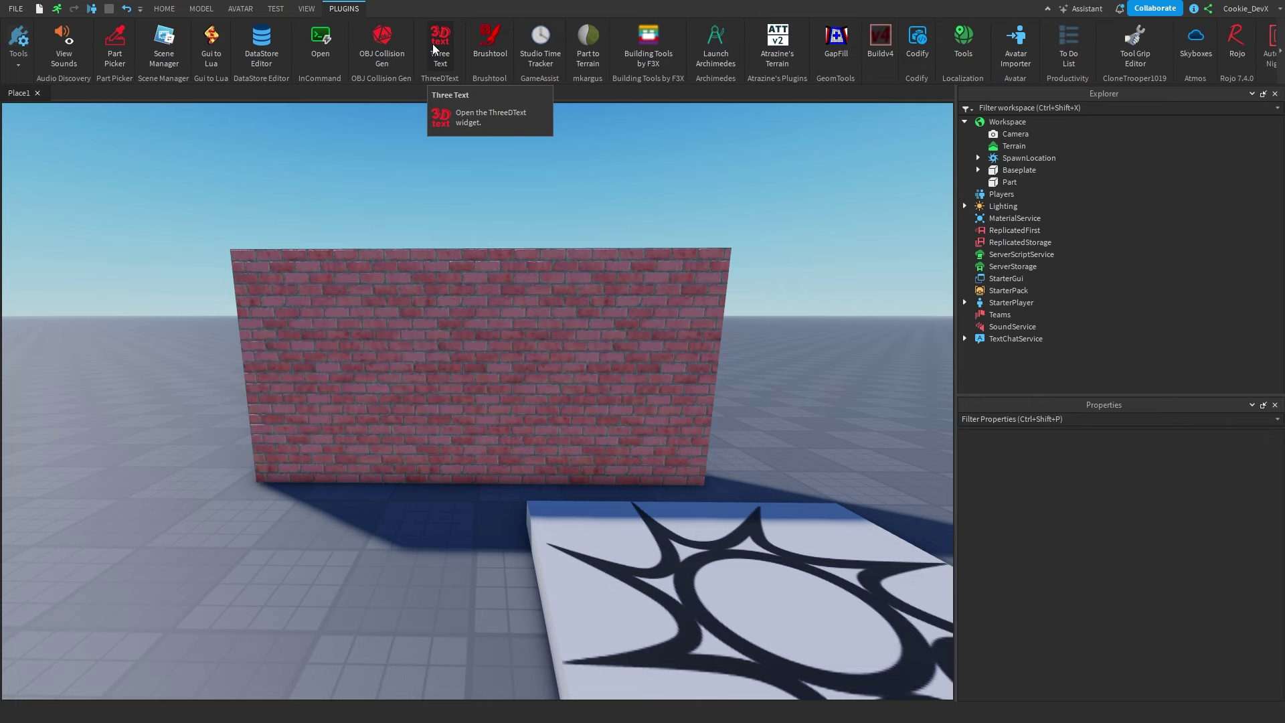
left_click(448, 53)
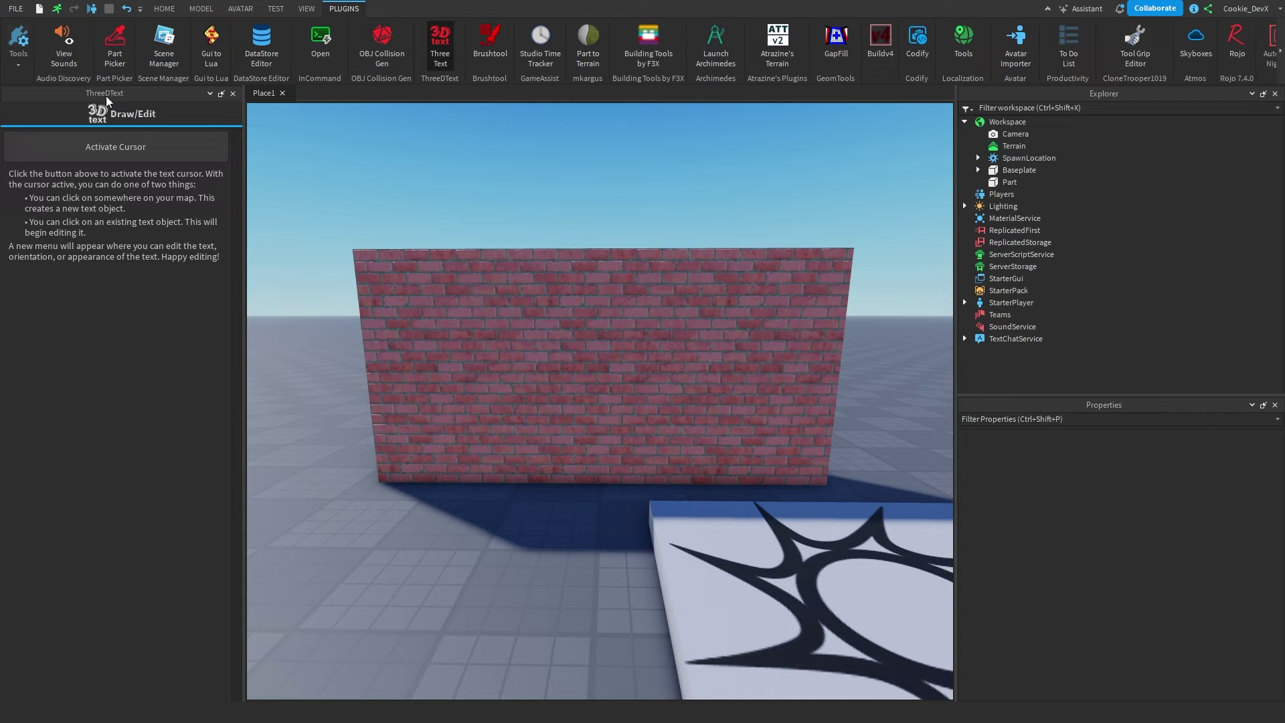
left_click(152, 142)
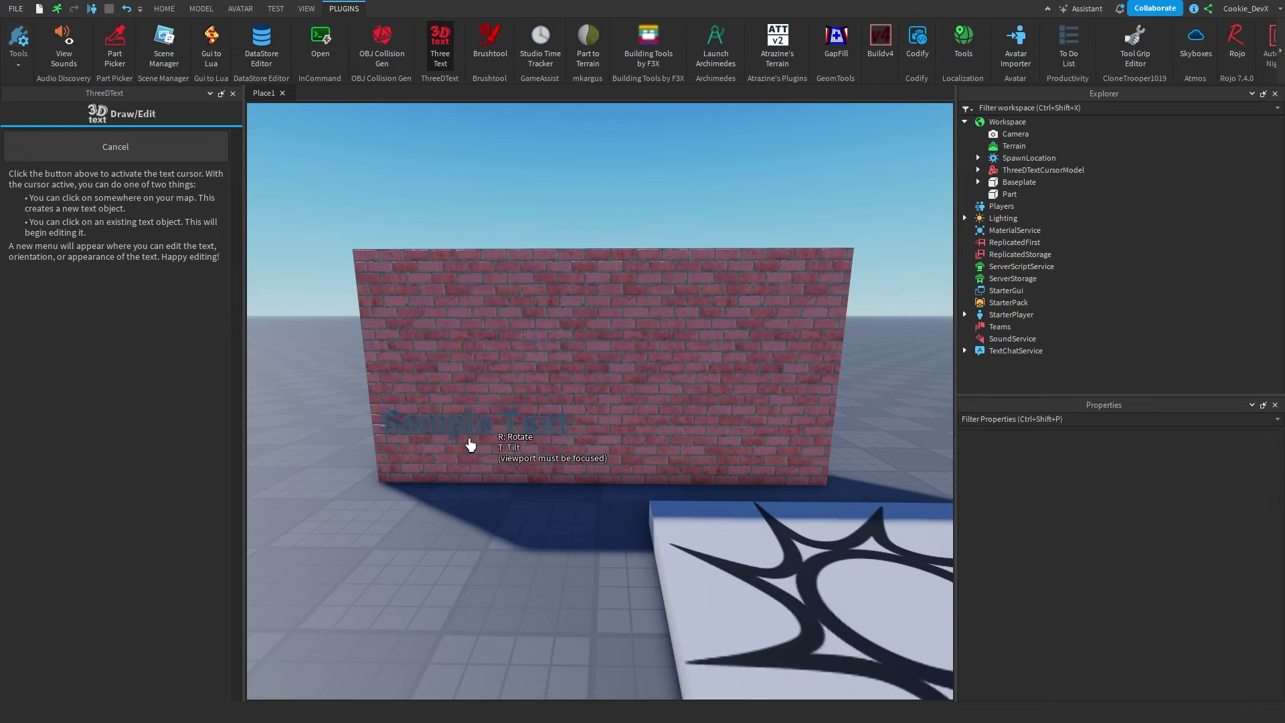
right_click_drag(468, 440, 471, 447)
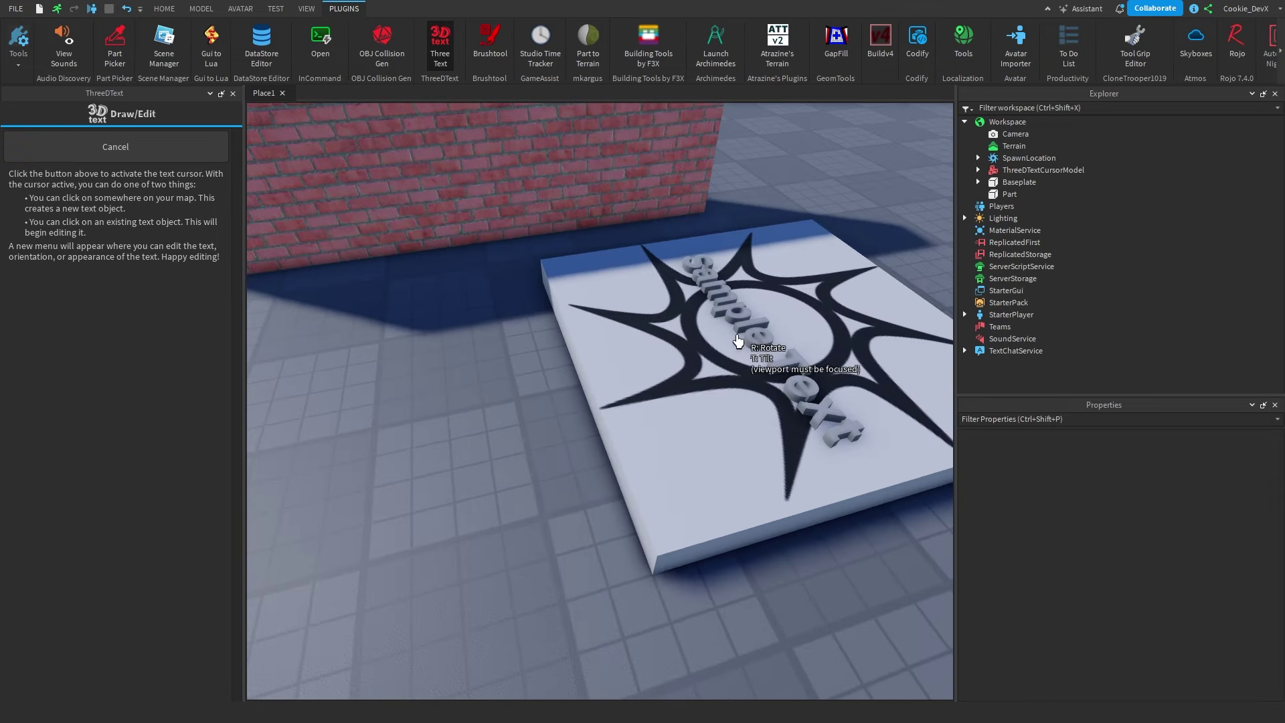
right_click_drag(738, 341, 737, 339)
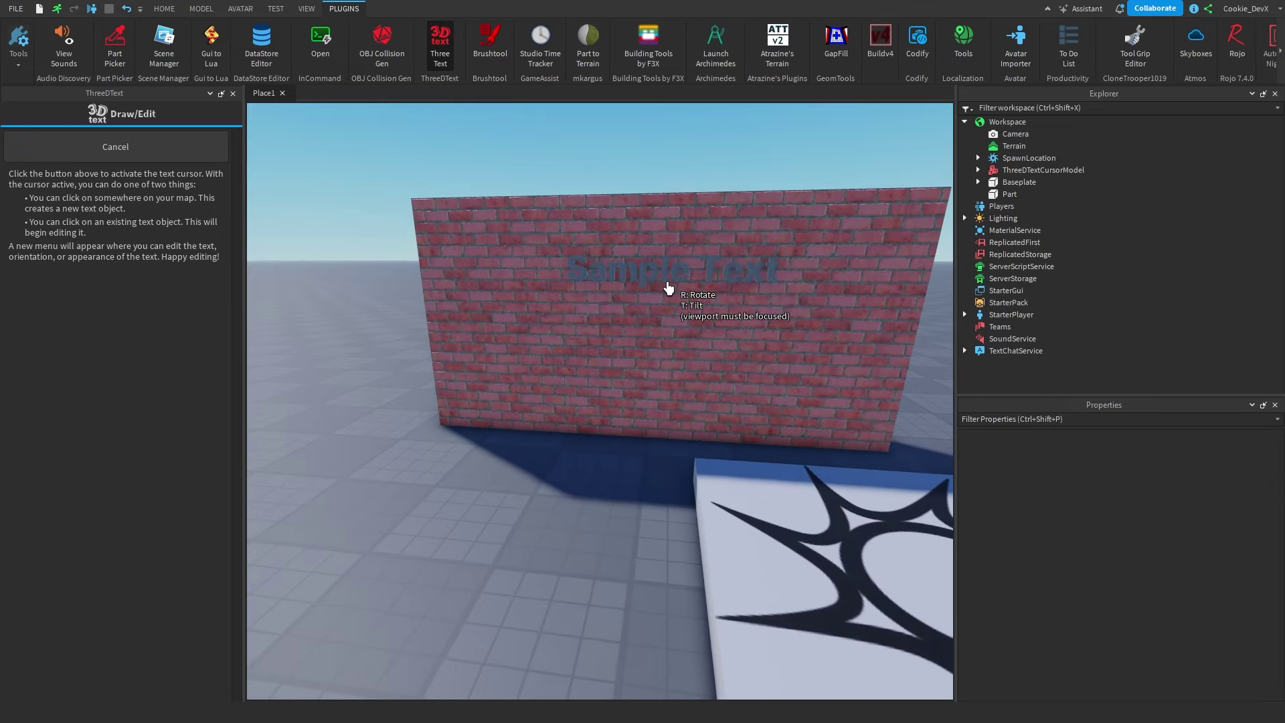
Step: Try rotating and tilting the sample text preview, and place it upright on the upper part of the brick wall
key("r")
key("r")
key("r")
key("r")
key("t")
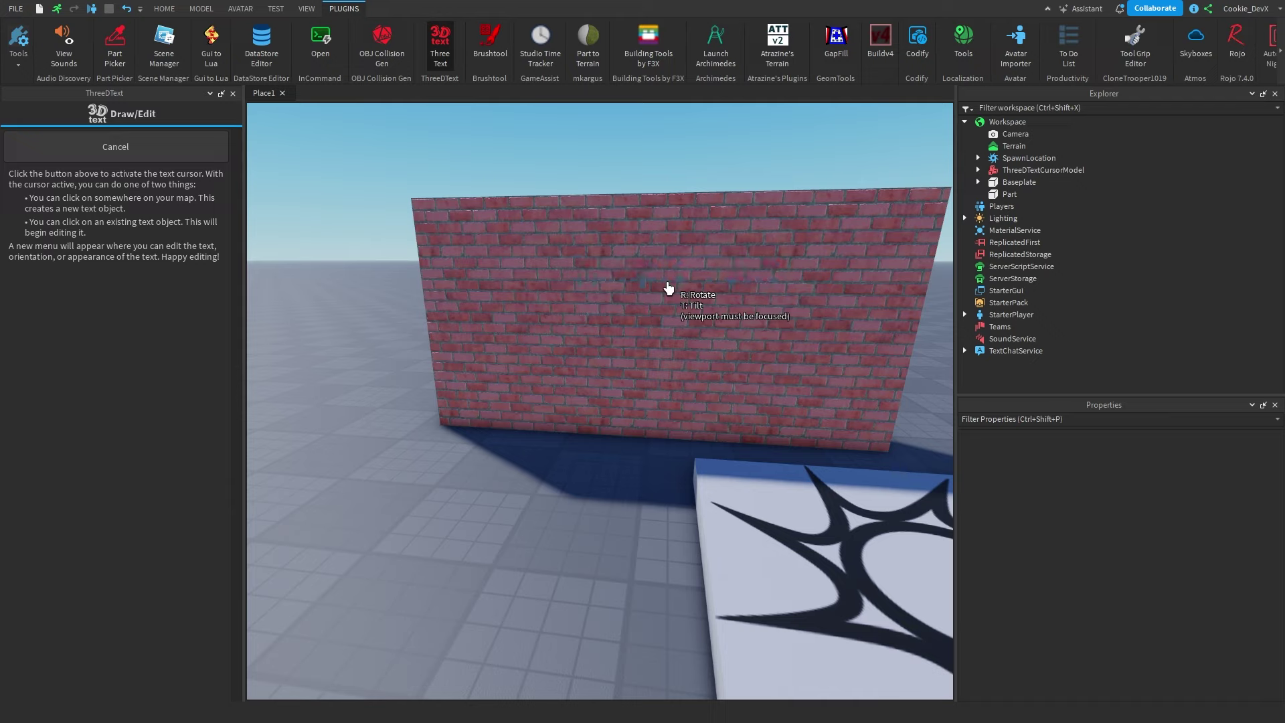
key("t")
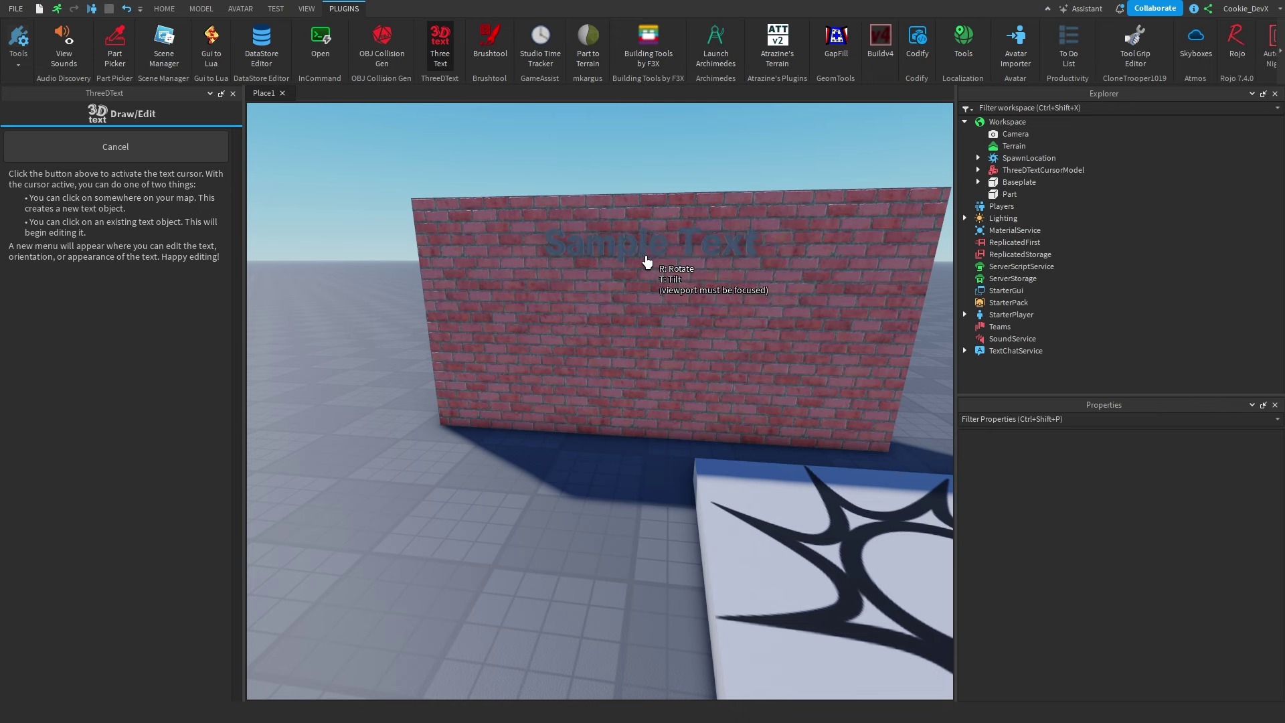
left_click(646, 261)
right_click_drag(460, 125, 508, 155)
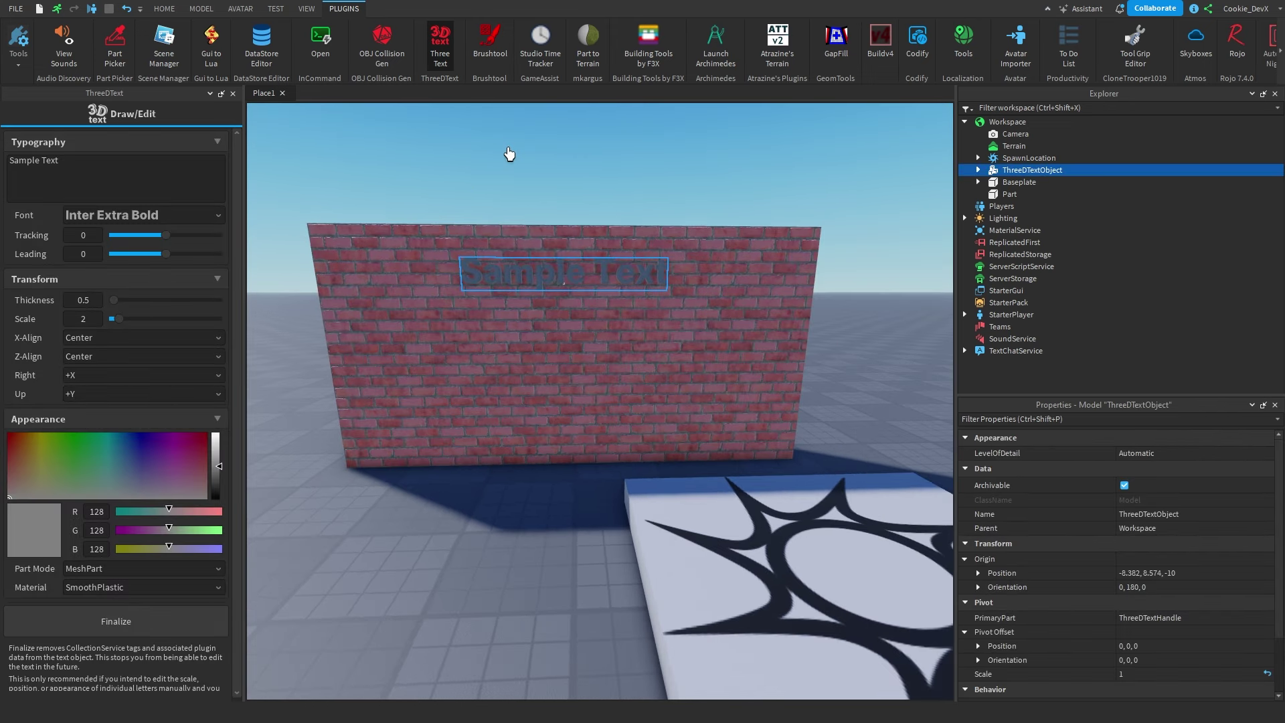
scroll(493, 153, "up", 3)
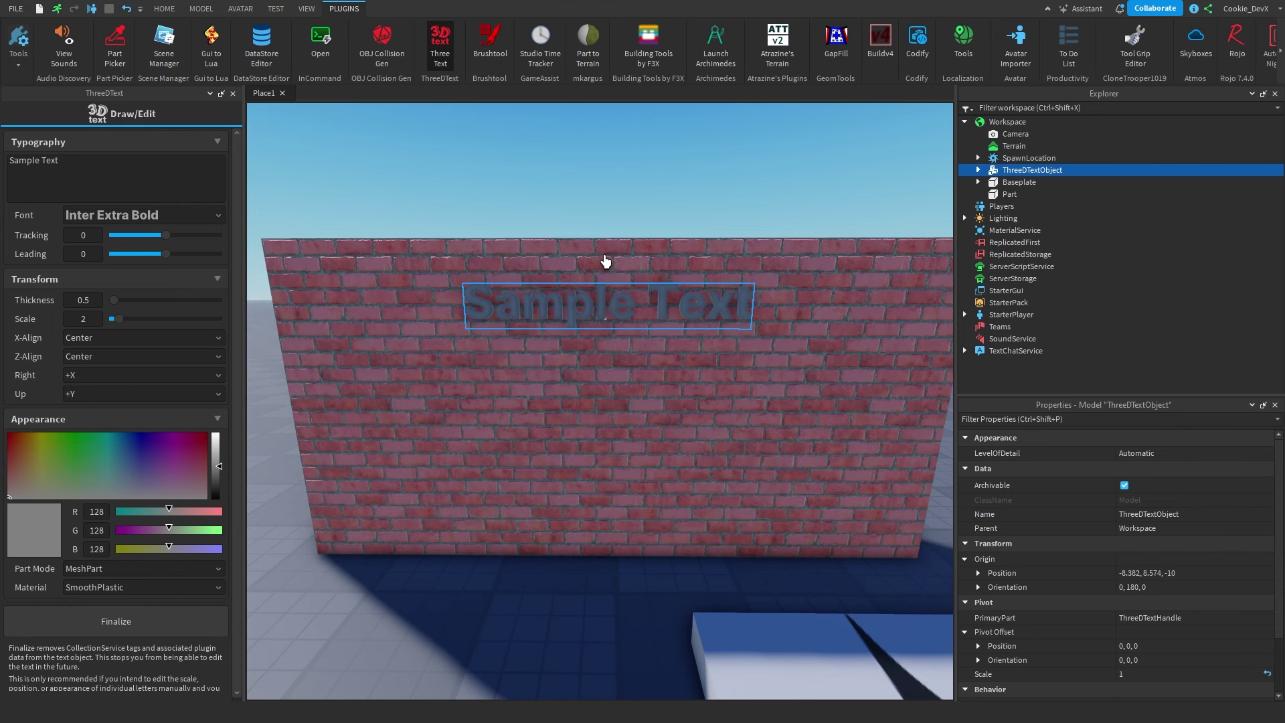
scroll(603, 260, "up", 1)
right_click_drag(603, 259, 594, 261)
left_click(215, 143)
left_click(215, 143)
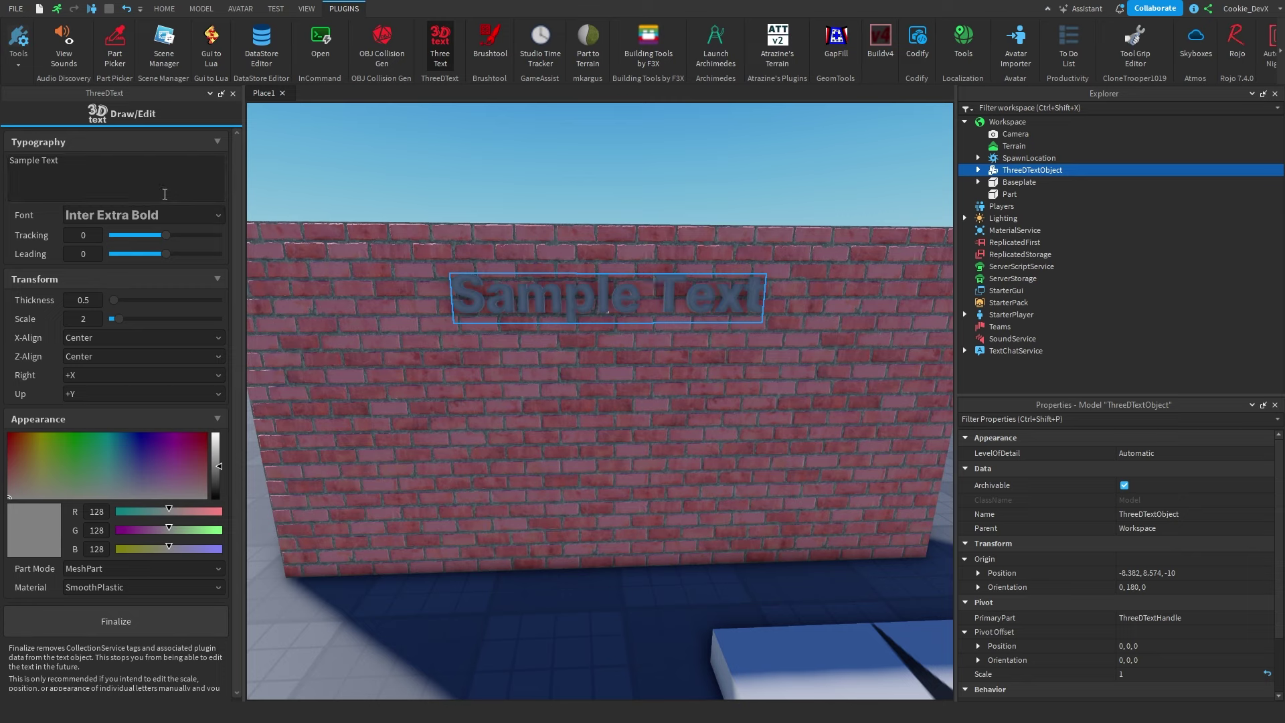
left_click(123, 141)
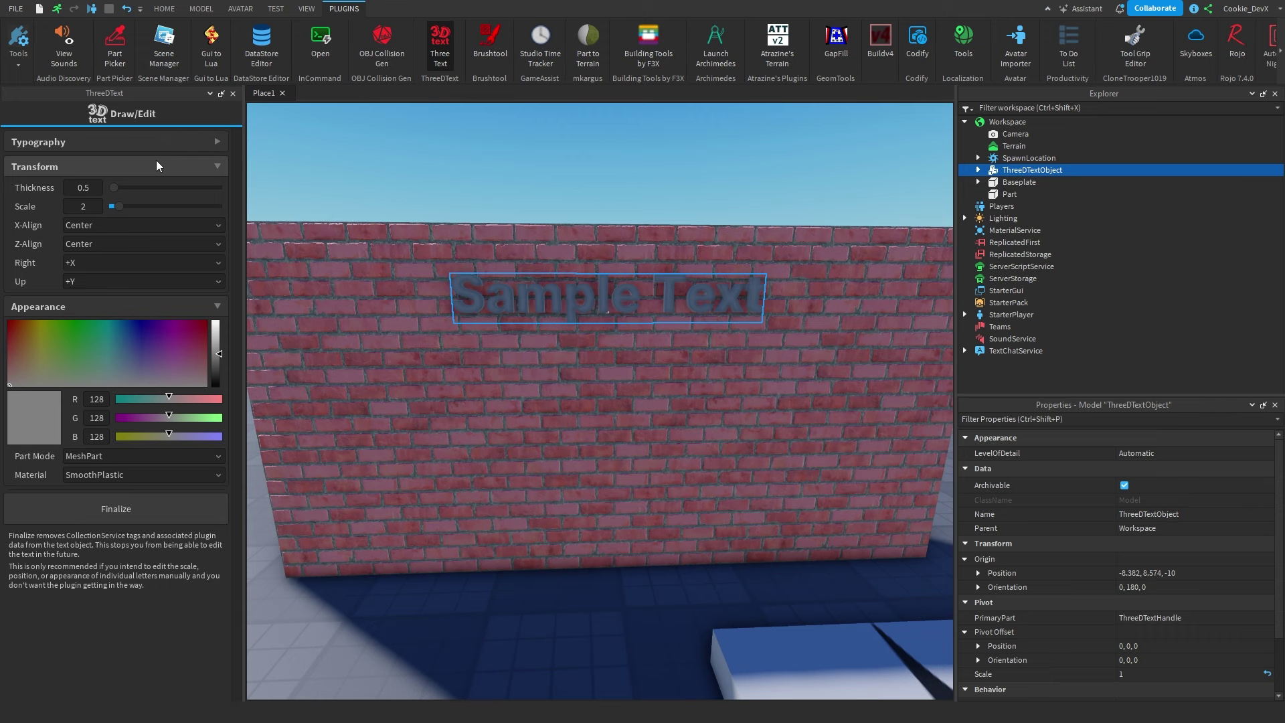
left_click(158, 142)
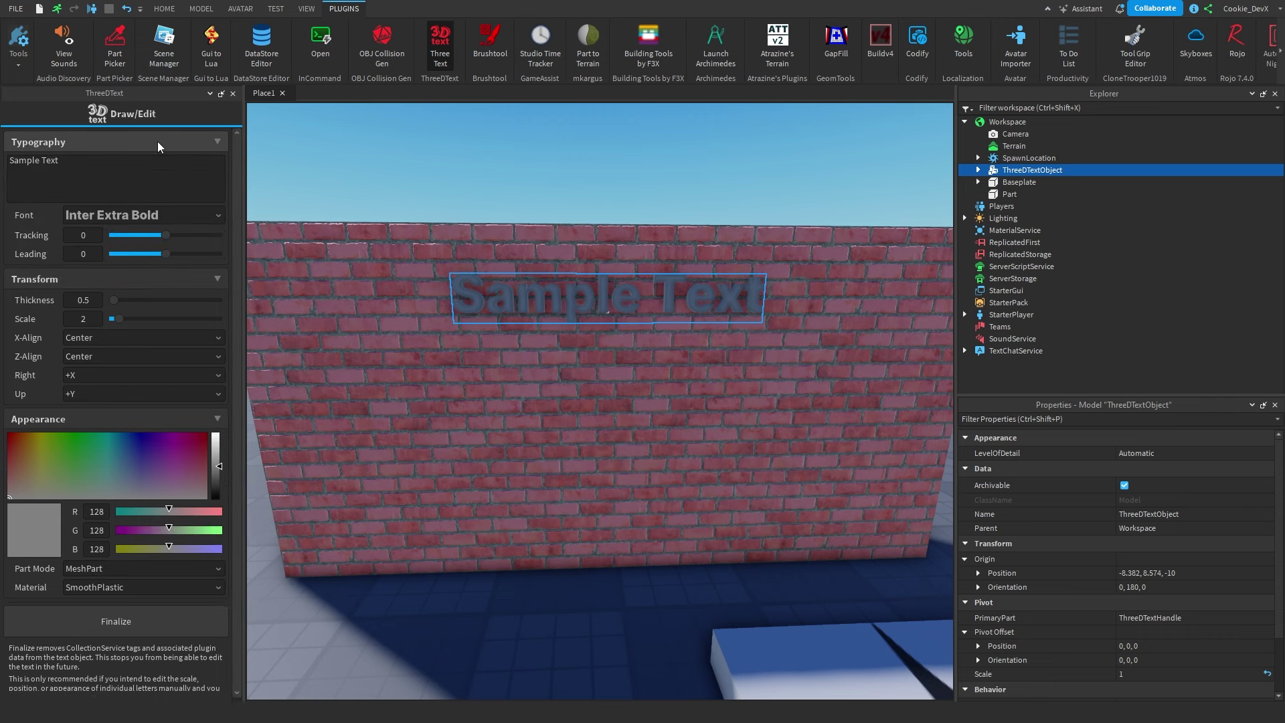
Step: Replace the sample wording with two lines, "Remember to like" and "and subscribe!"
left_click_drag(134, 189, 2, 166)
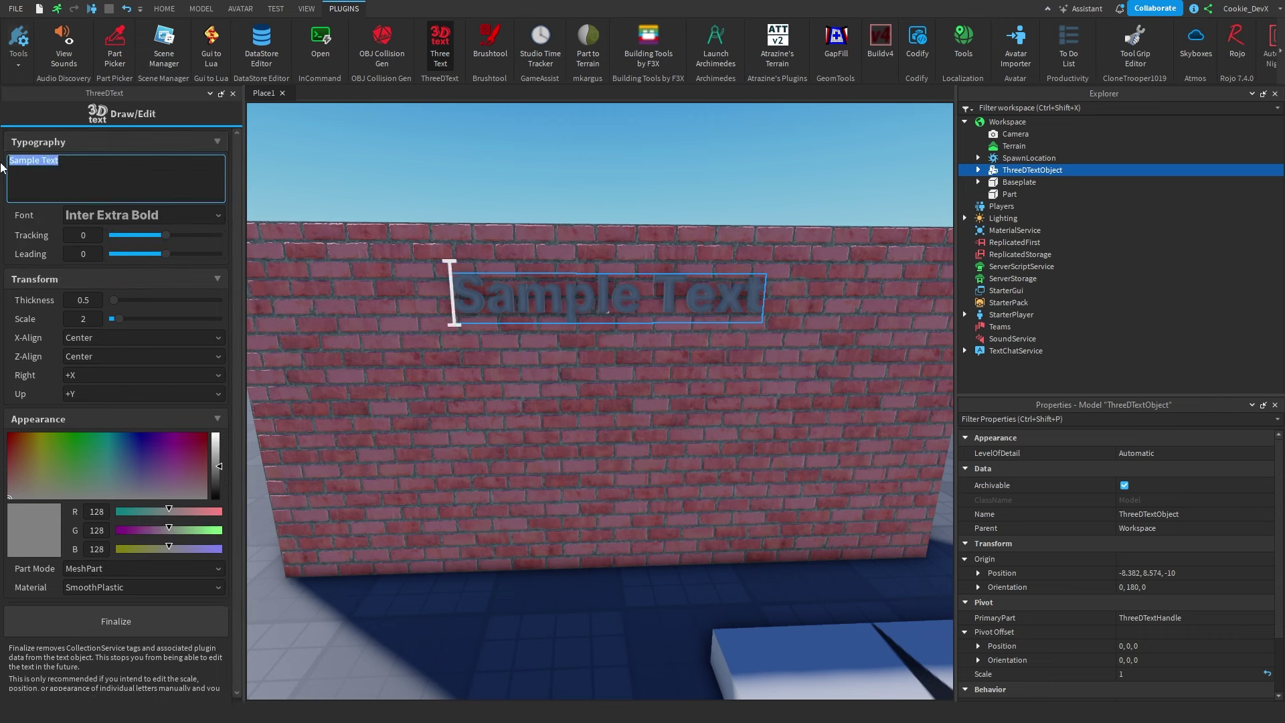
key("End")
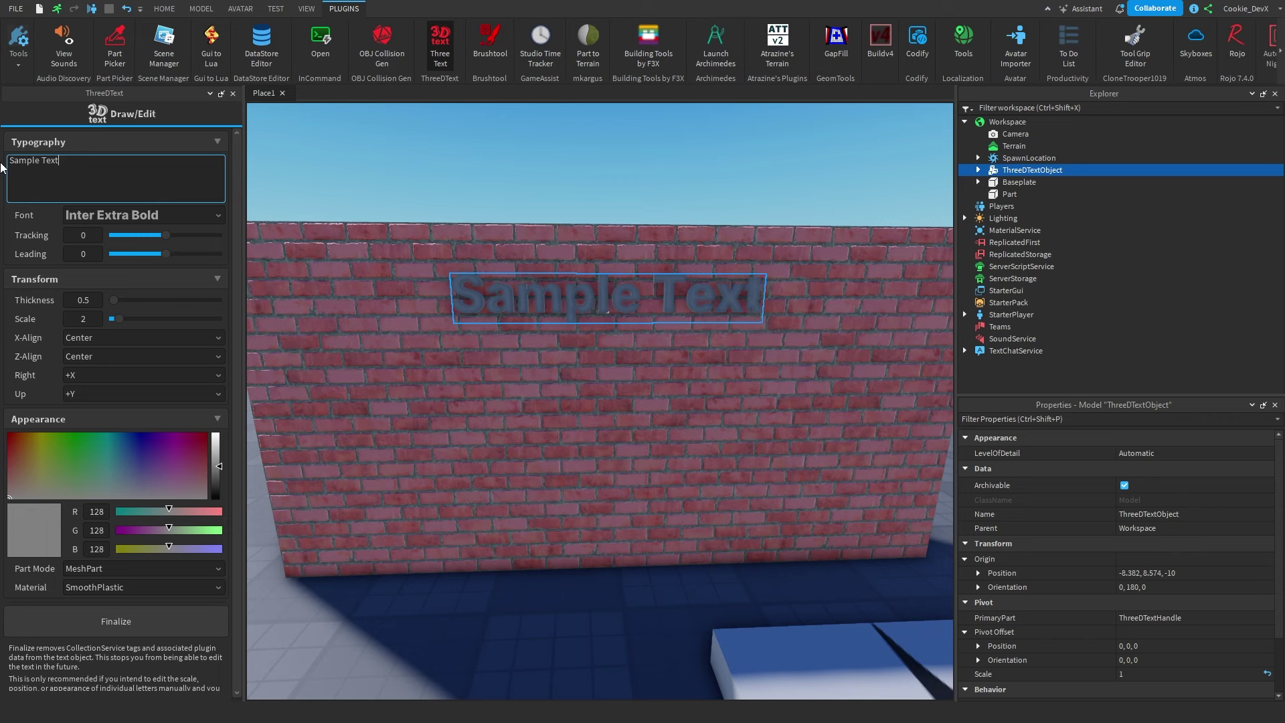
key("ctrl+a")
key("BackSpace")
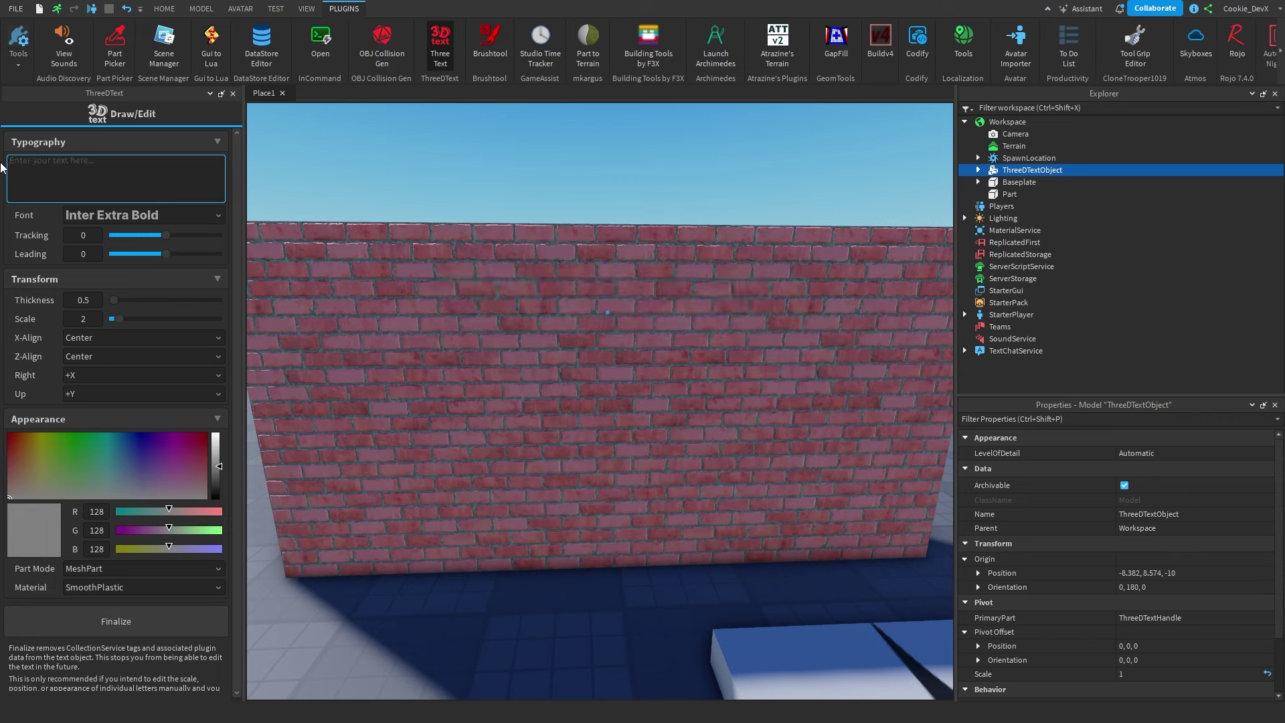
type("Remember tro")
key("BackSpace")
key("BackSpace")
type("o like")
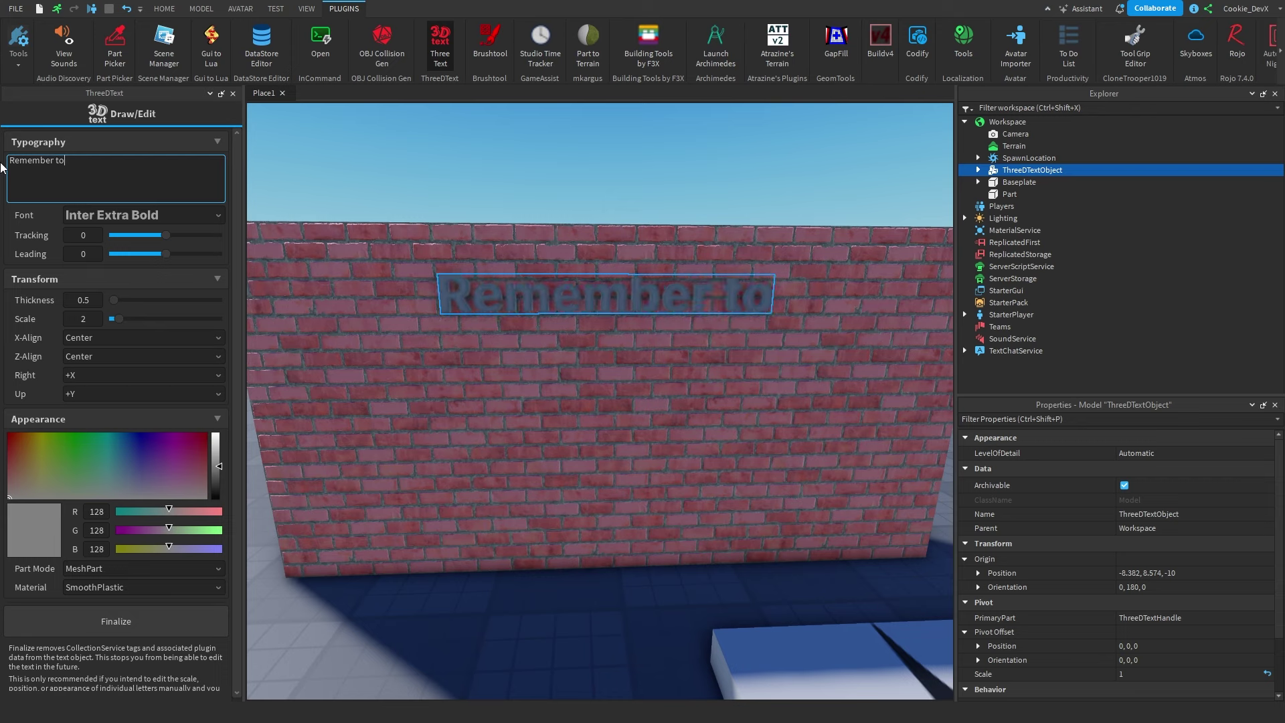
key("Return")
type("and ")
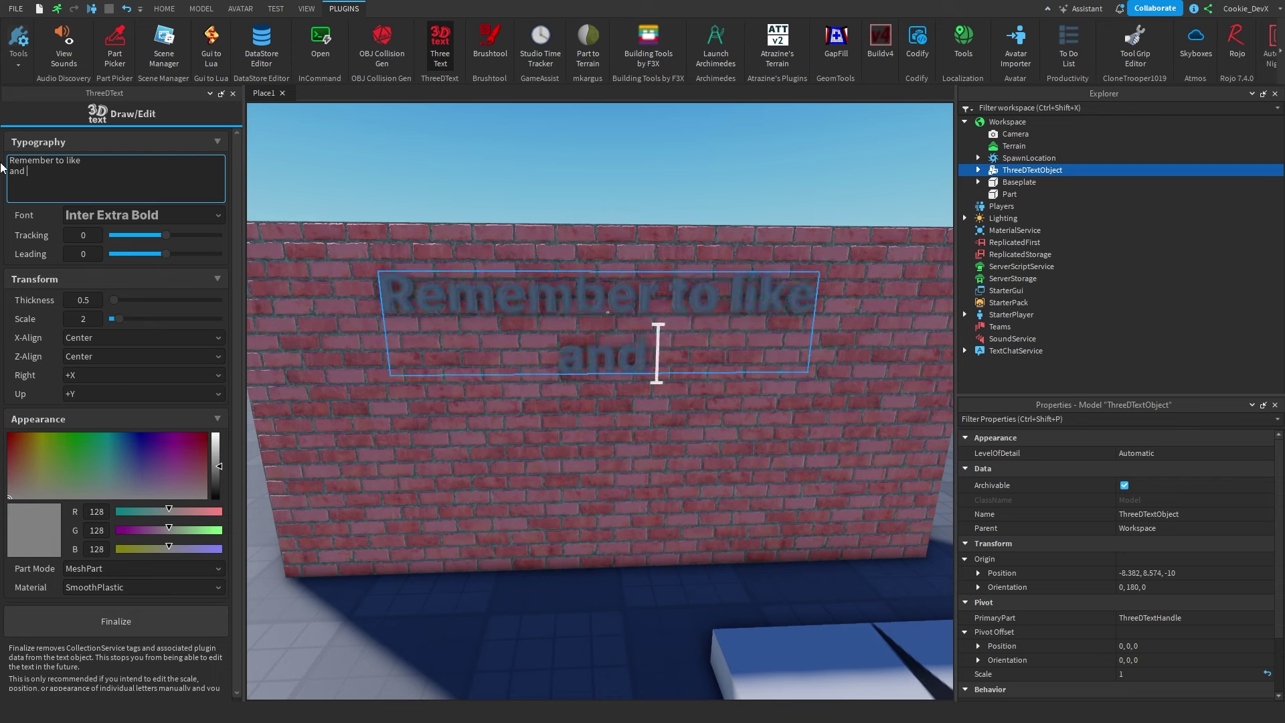
type("subscribe!")
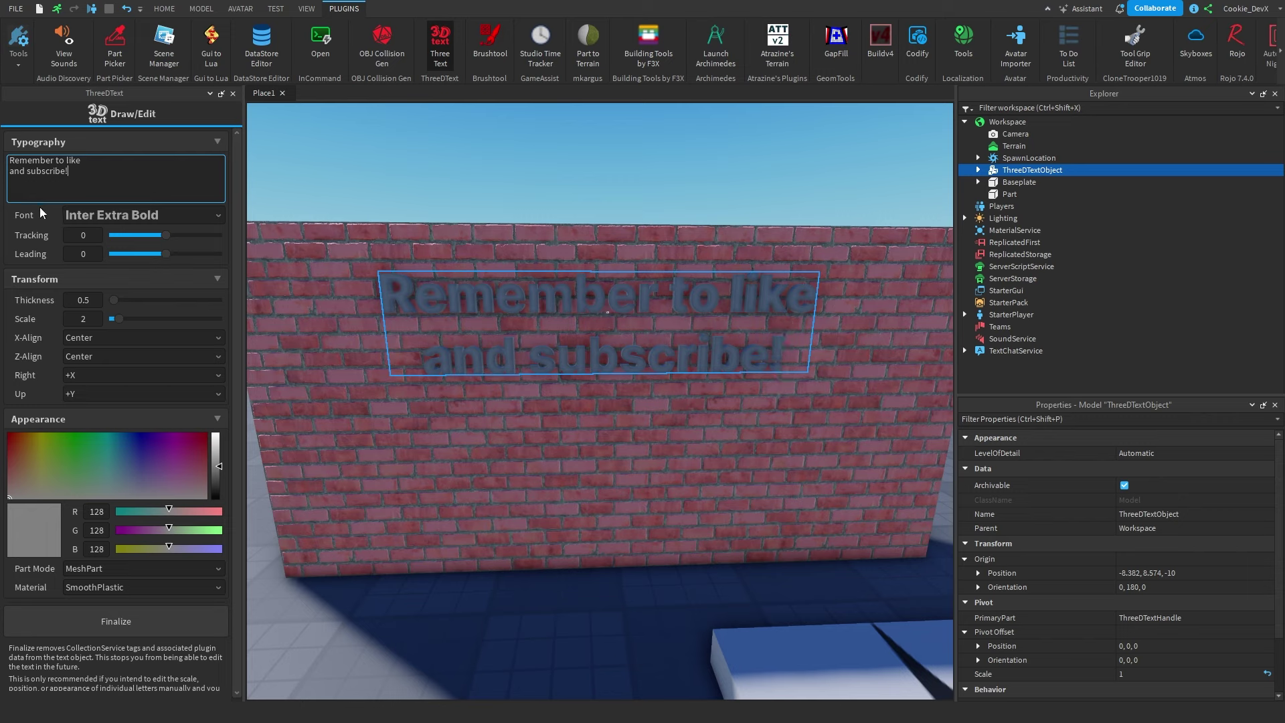
Step: Try the Alfa Slab One and Baloo fonts on the wall text
left_click(102, 215)
scroll(110, 241, "up", 5)
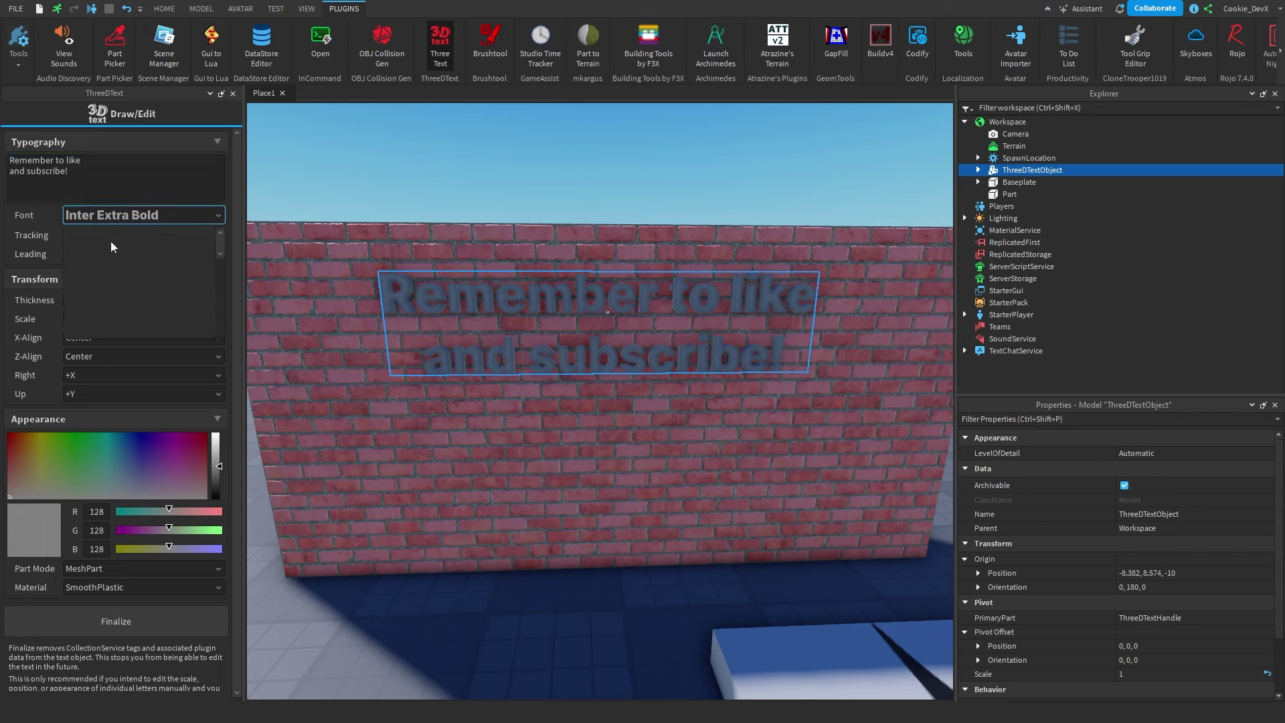
left_click(133, 232)
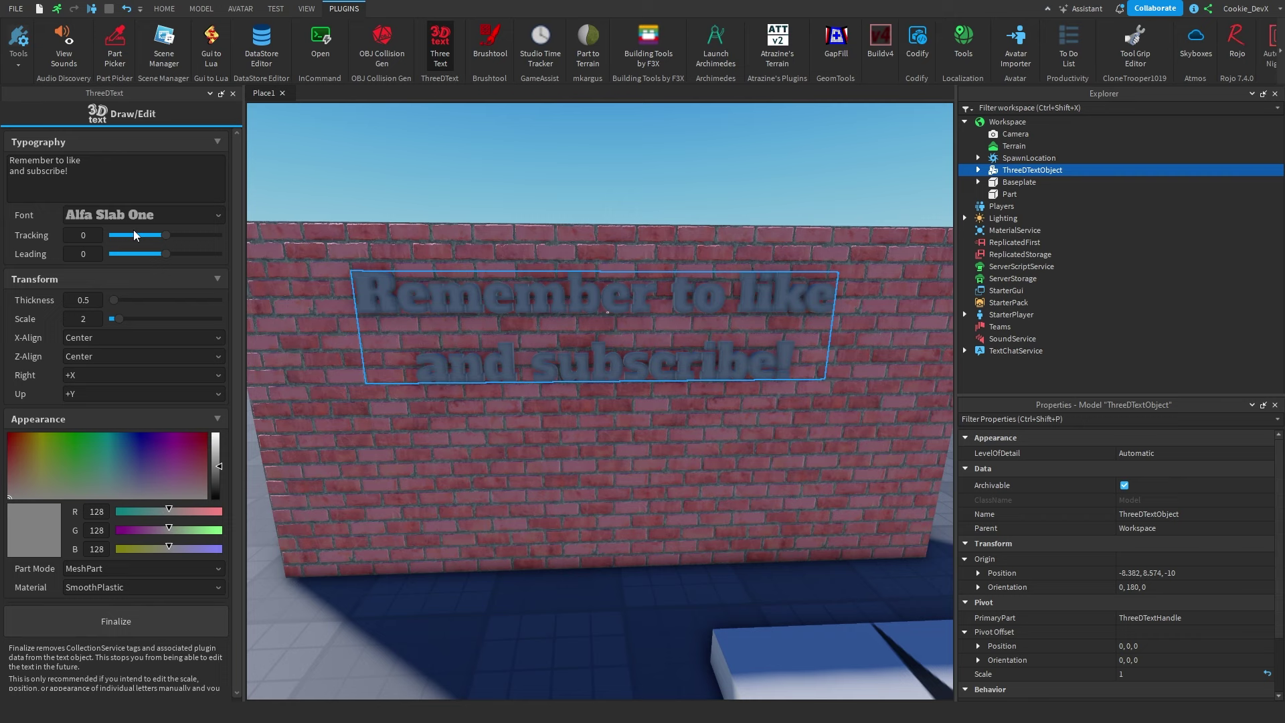
left_click(130, 210)
left_click(121, 292)
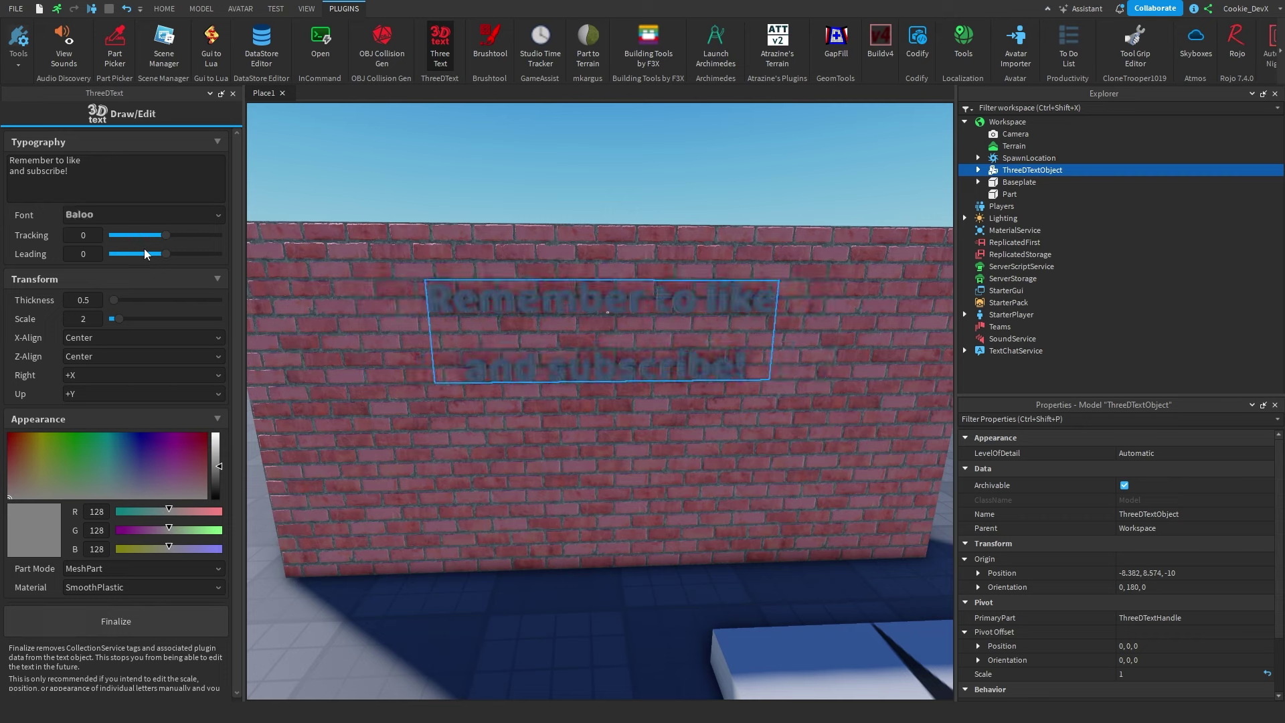
Step: Set the wall text's font to Press Start
left_click(119, 215)
scroll(135, 296, "down", 5)
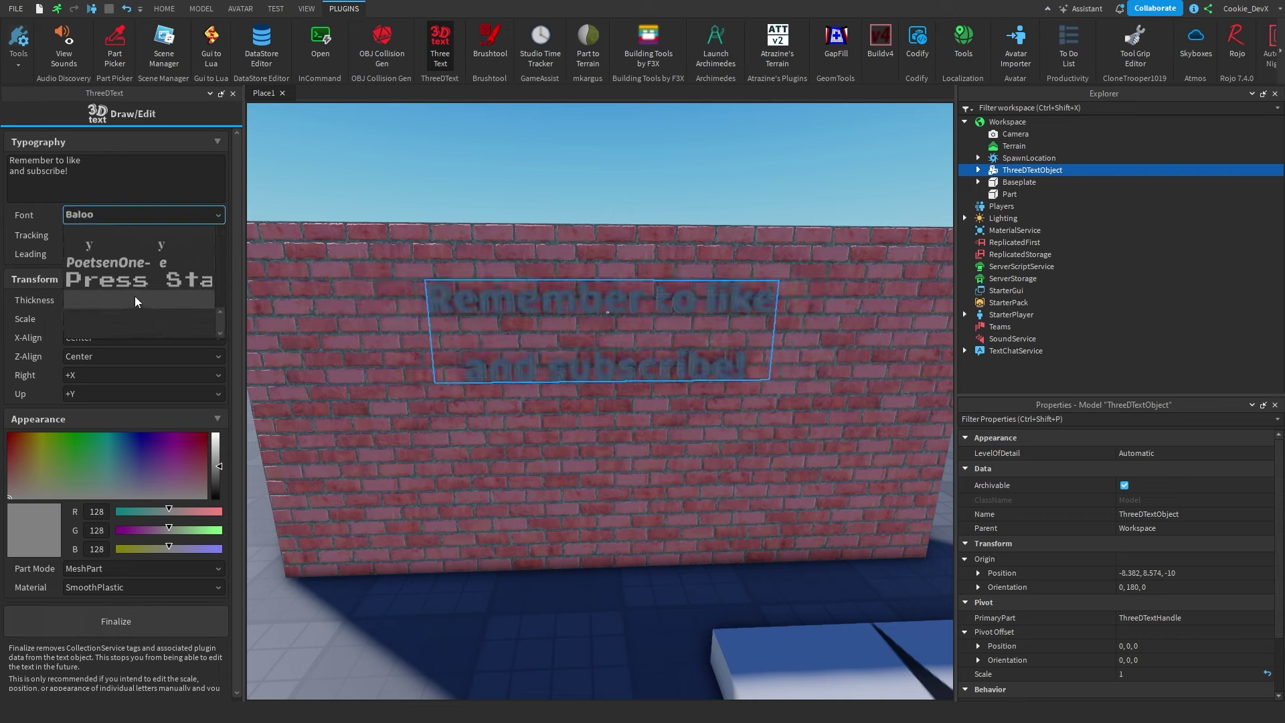
left_click(133, 279)
Step: Examine the restyled two-line text against the brick wall from near and far
scroll(473, 241, "down", 5)
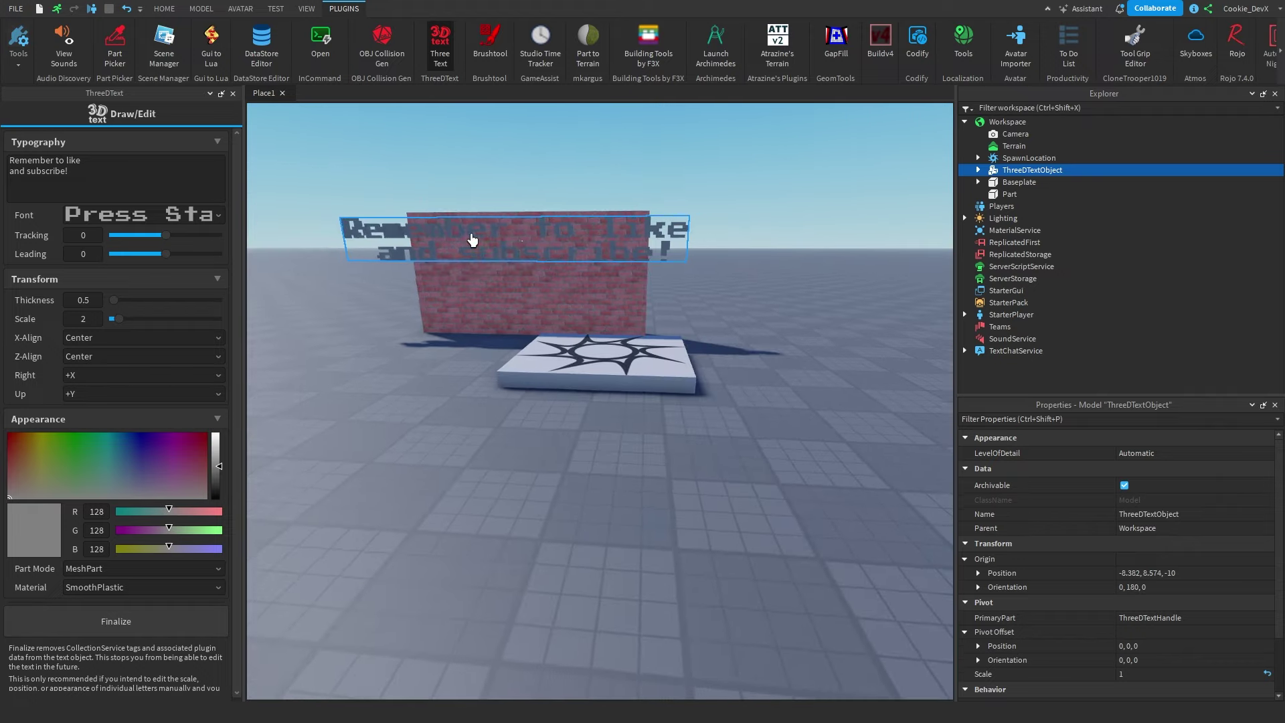
scroll(495, 220, "up", 5)
key("a")
right_click_drag(516, 218, 534, 207)
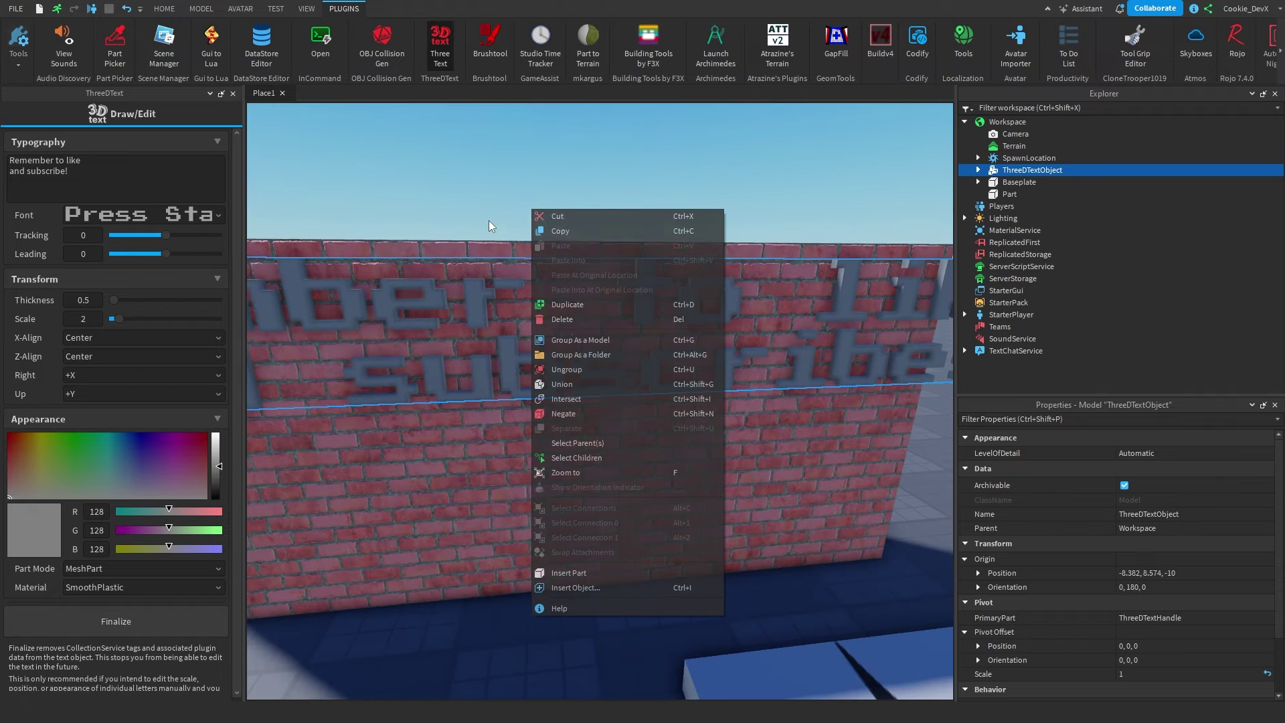
left_click(446, 216)
scroll(446, 217, "down", 6)
scroll(445, 217, "up", 3)
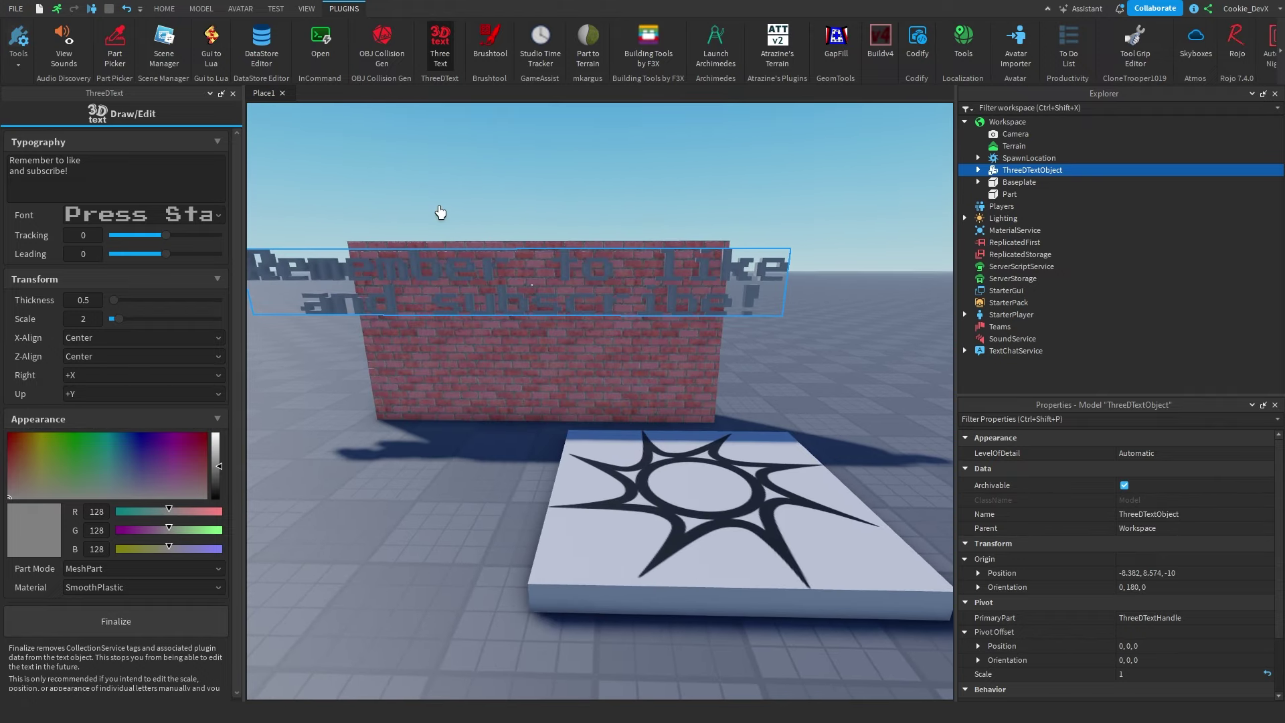
Step: Try the wall text's tracking at -0.5 and 0.5
scroll(413, 221, "up", 3)
middle_click_drag(447, 215, 499, 184)
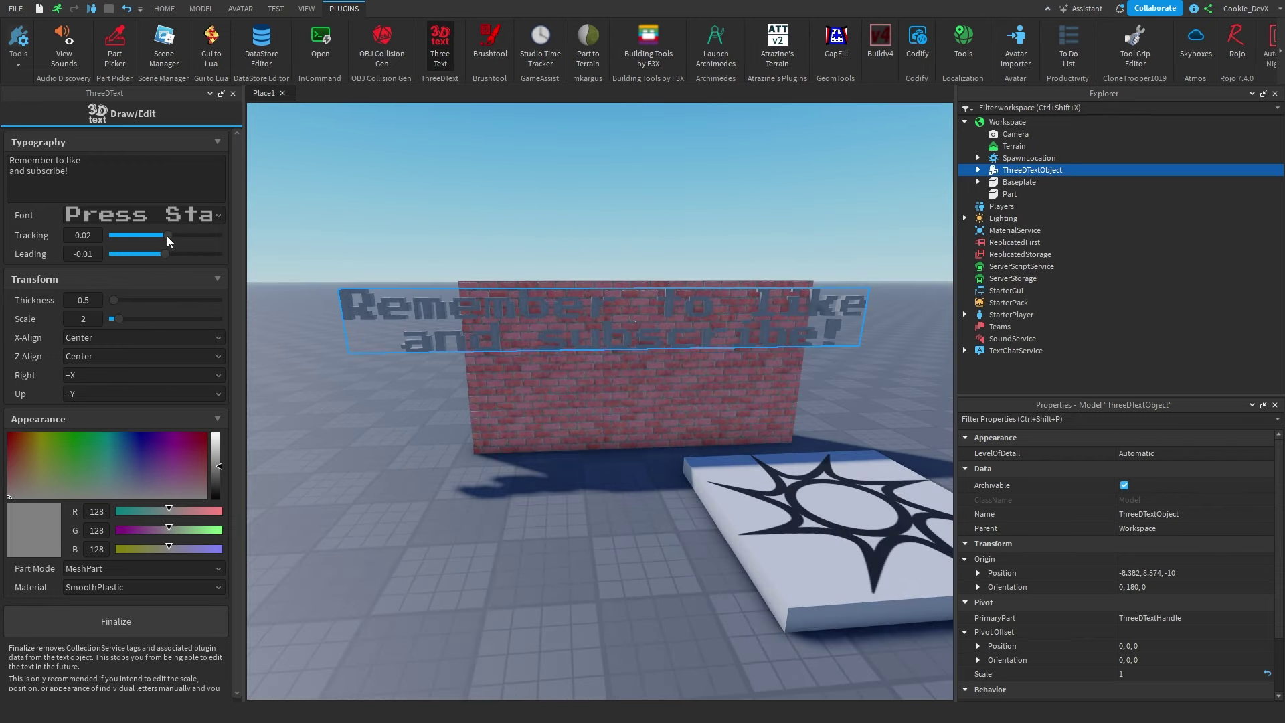
left_click_drag(166, 235, 79, 242)
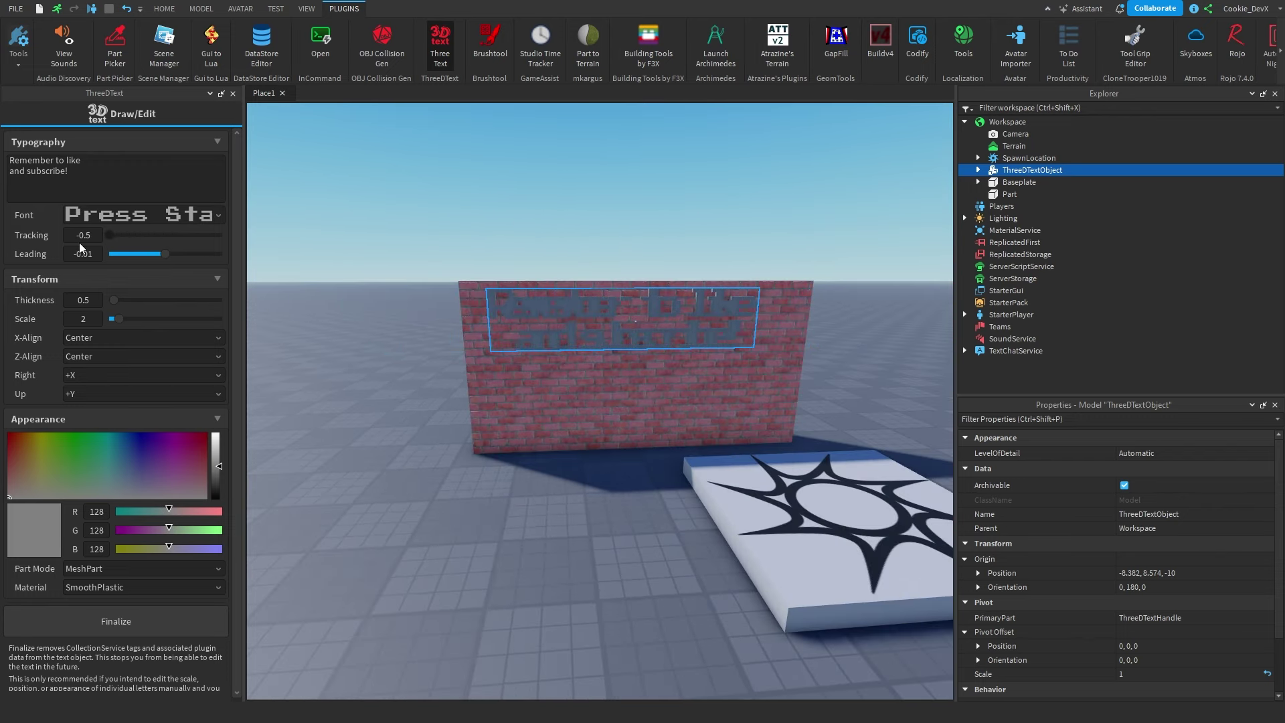
right_click_drag(493, 344, 496, 345)
scroll(496, 344, "up", 2)
scroll(496, 341, "up", 1)
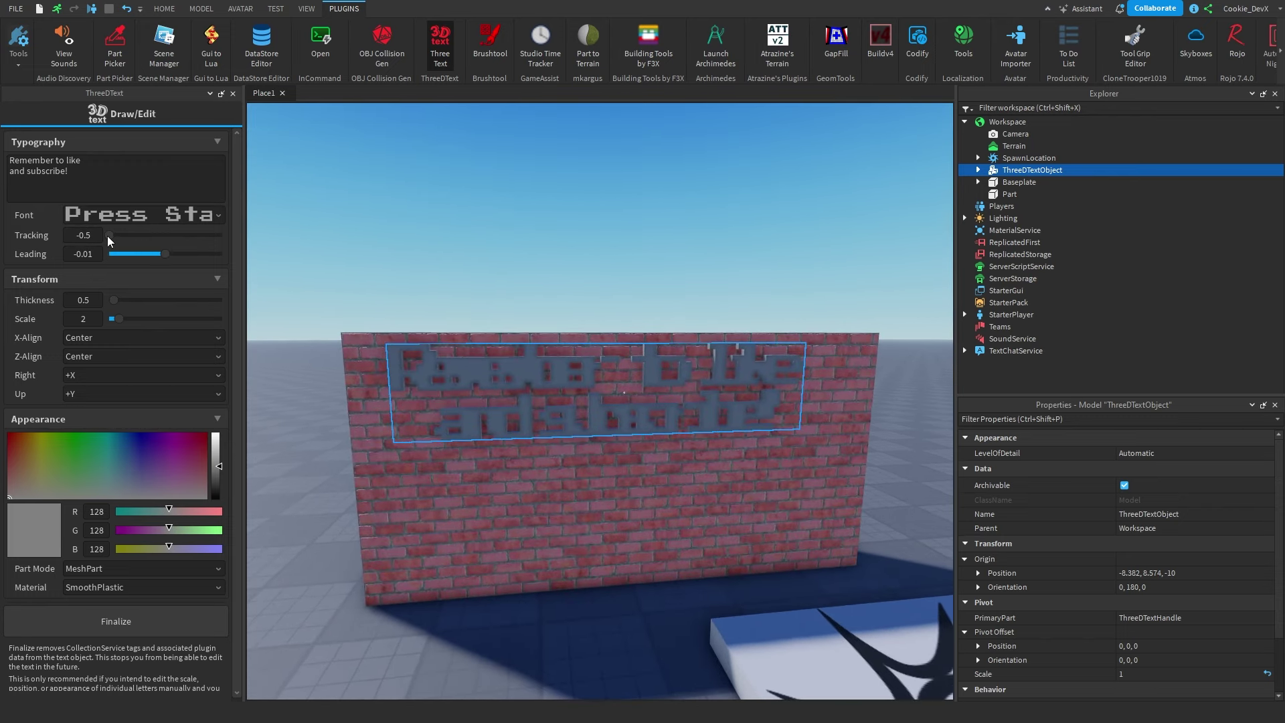
left_click_drag(115, 236, 229, 227)
scroll(348, 267, "up", 4)
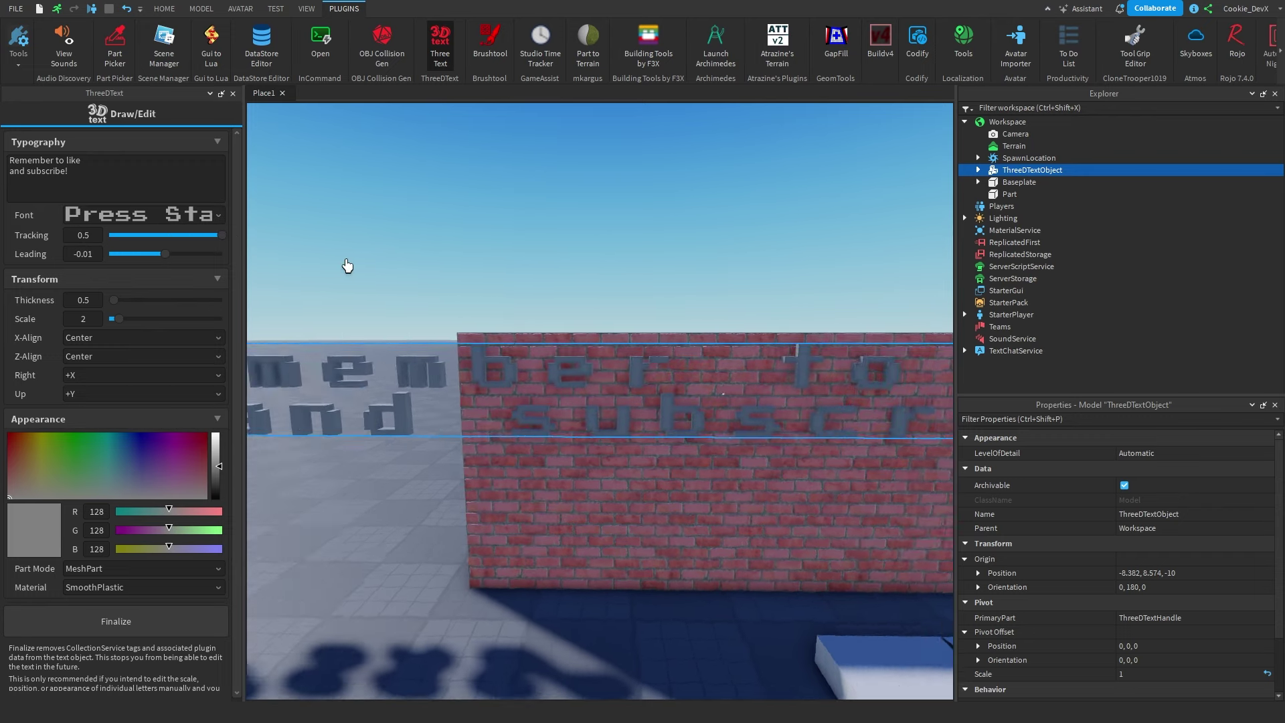
key("w")
key("q")
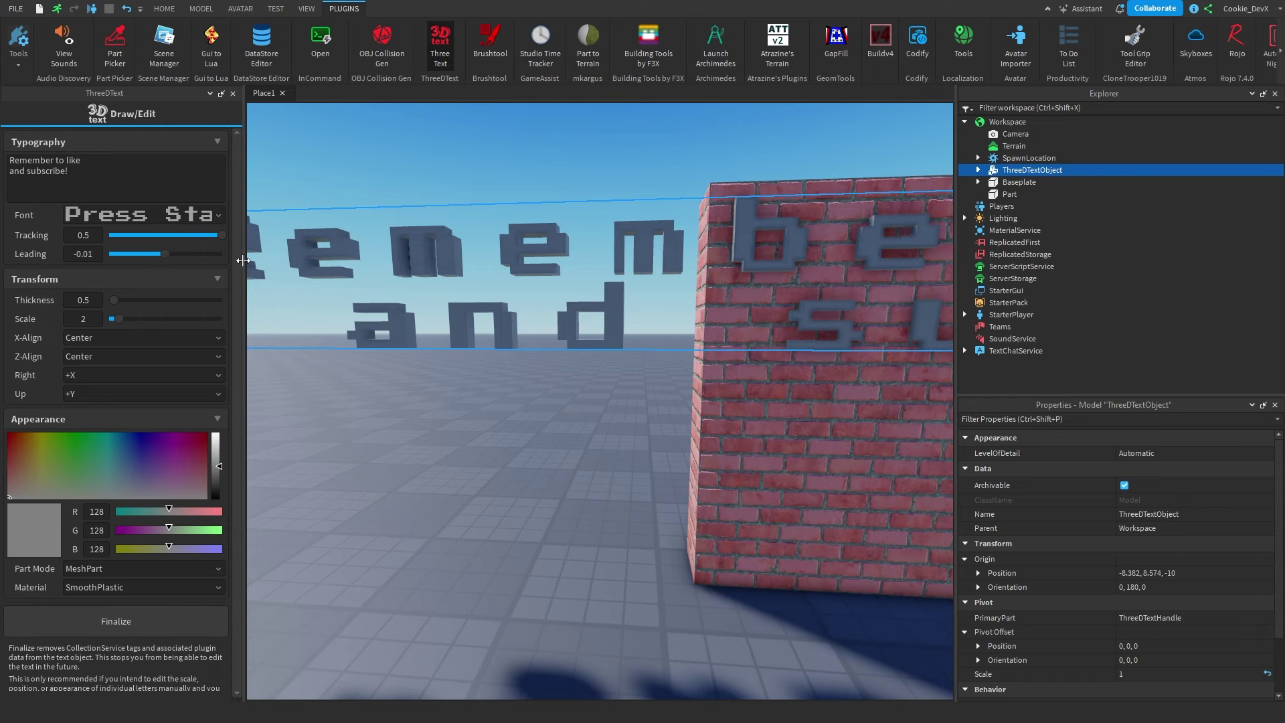
Step: Set the wall text's tracking to 0.1 and check the letter spacing along the brick wall
left_click_drag(226, 234, 177, 236)
key("d")
key("s")
key("d")
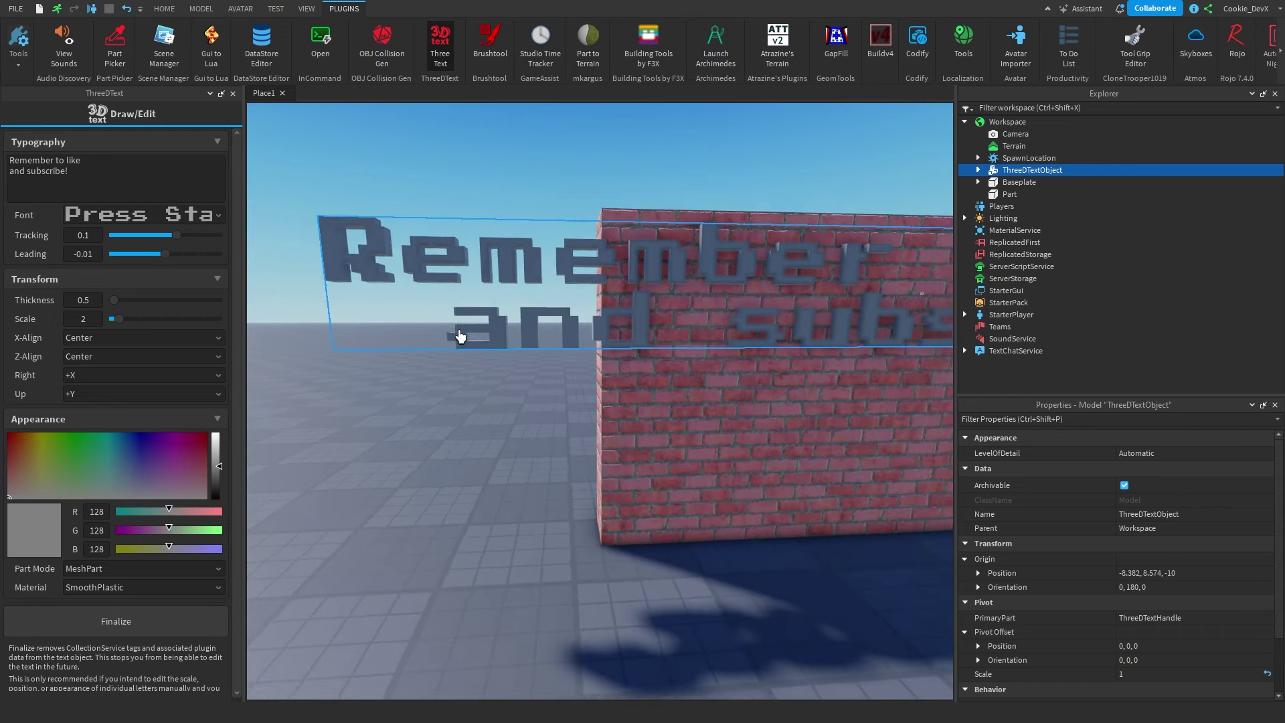
key("d")
key("a")
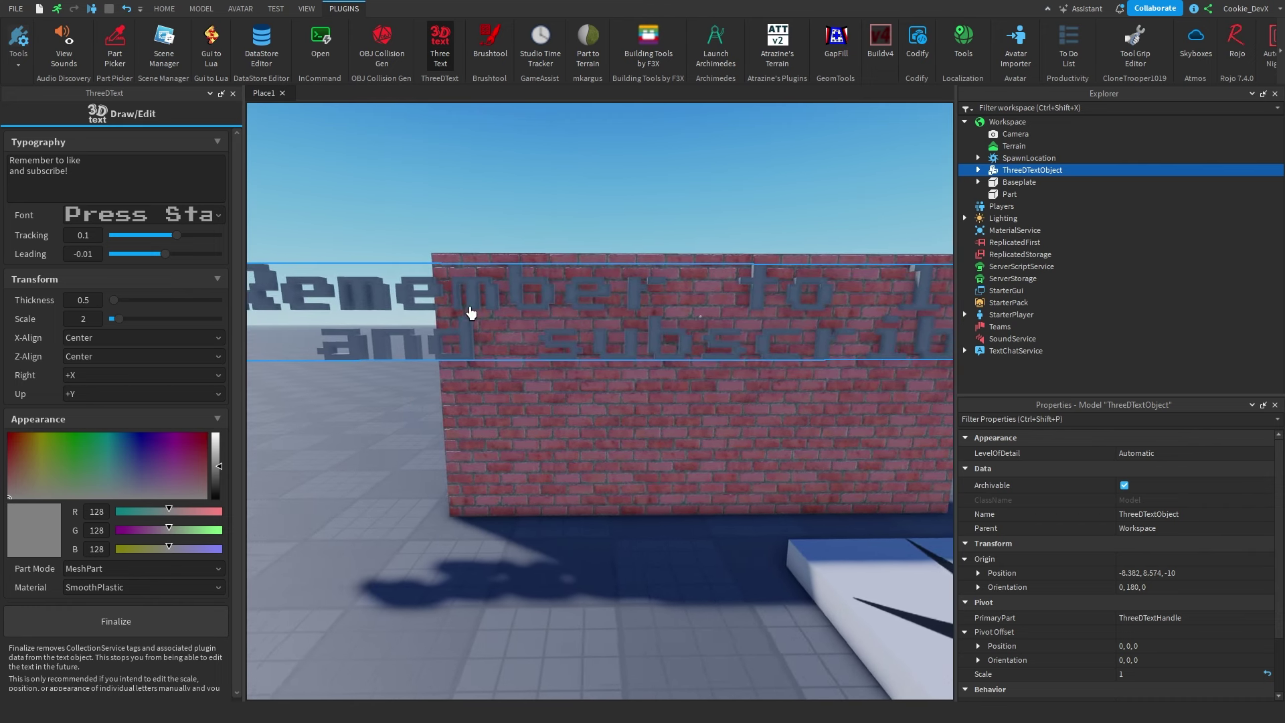
key("w")
key("q")
key("d")
right_click_drag(510, 360, 505, 359)
key("s")
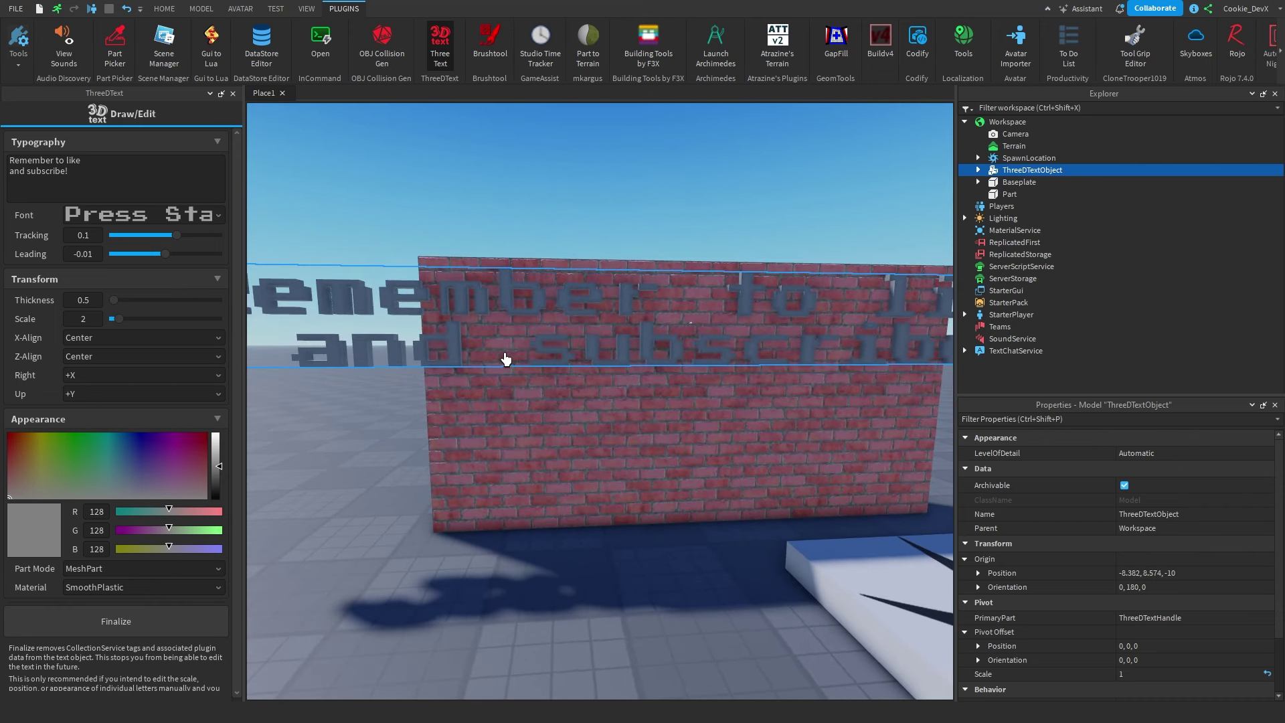
Step: Try a leading of 1 on the two-line text, settle on 0.12, and collapse the Typography settings
left_click_drag(163, 257, 228, 247)
right_click_drag(614, 303, 614, 302)
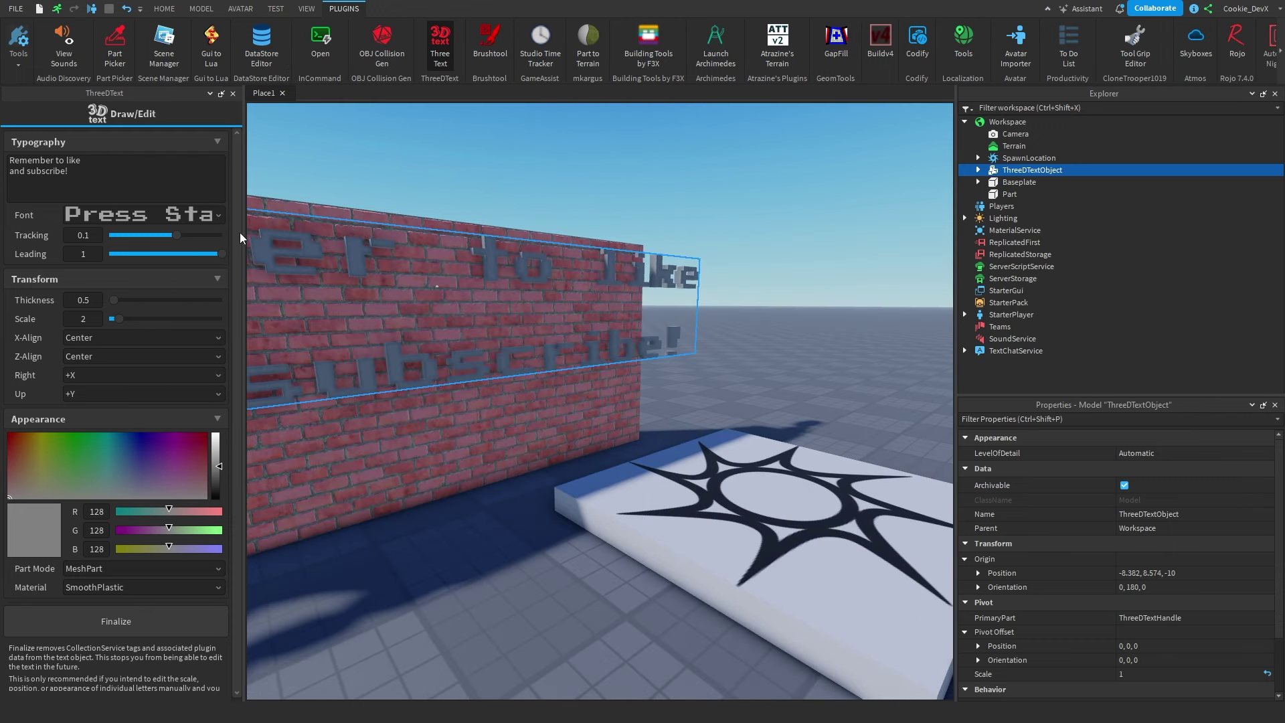
left_click_drag(221, 255, 173, 256)
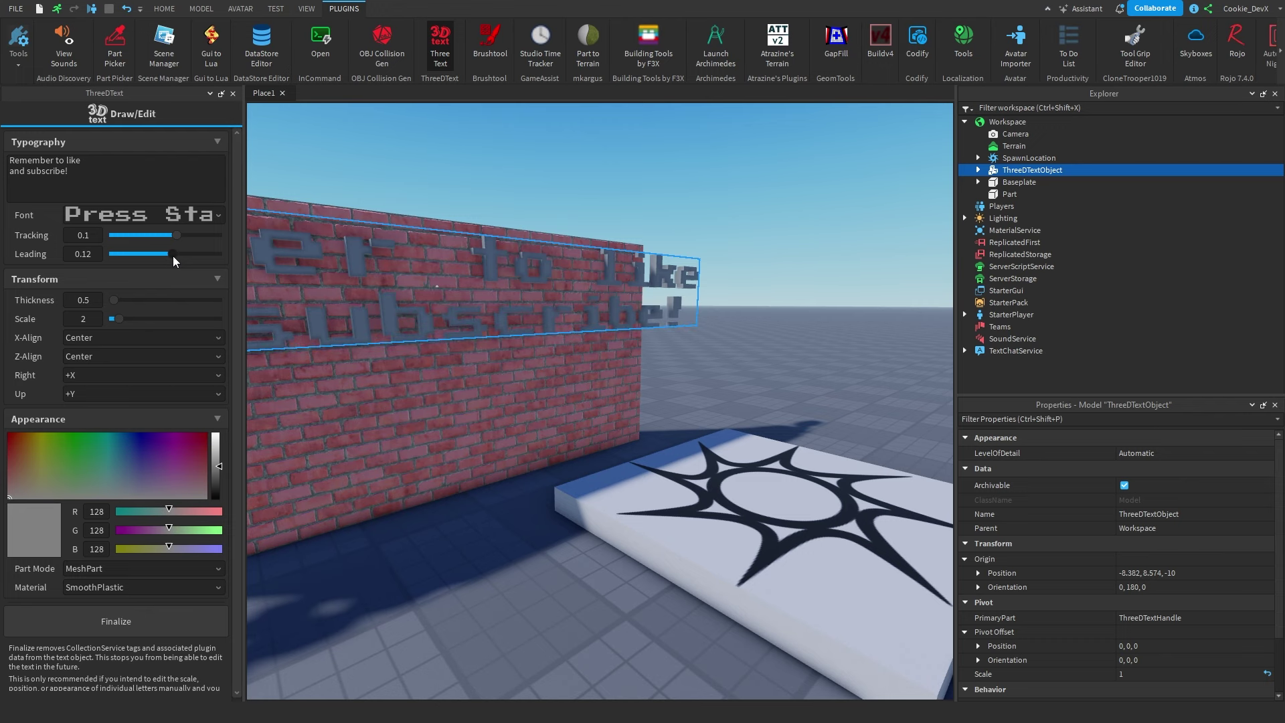
right_click_drag(426, 208, 426, 208)
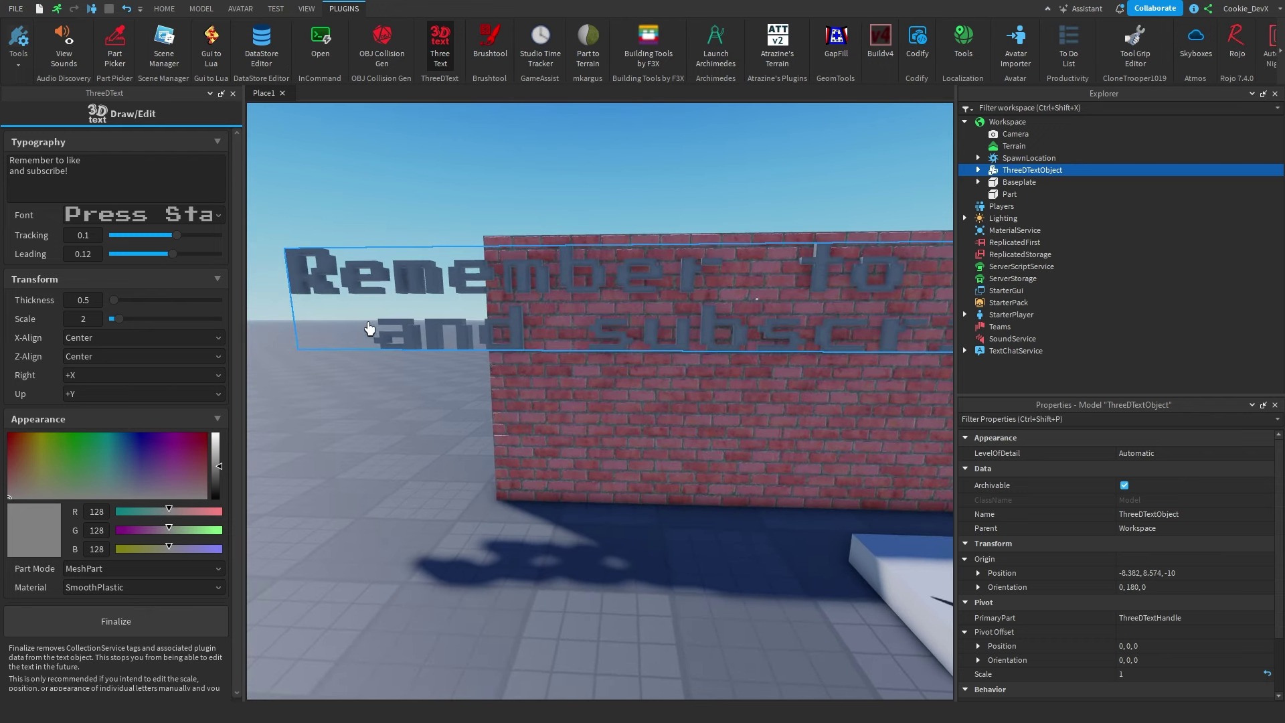
left_click(178, 140)
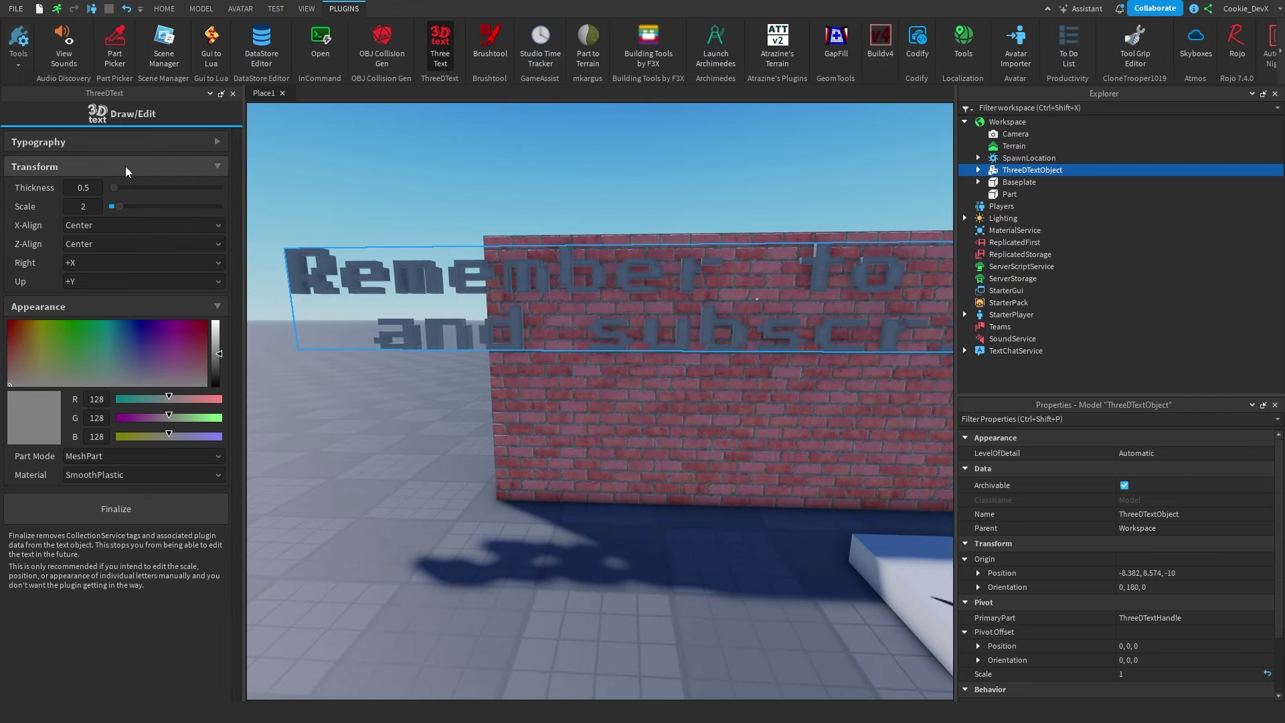
Step: Set the wall text's thickness to 0.1 while viewing the wall from its end
right_click_drag(313, 212, 313, 212)
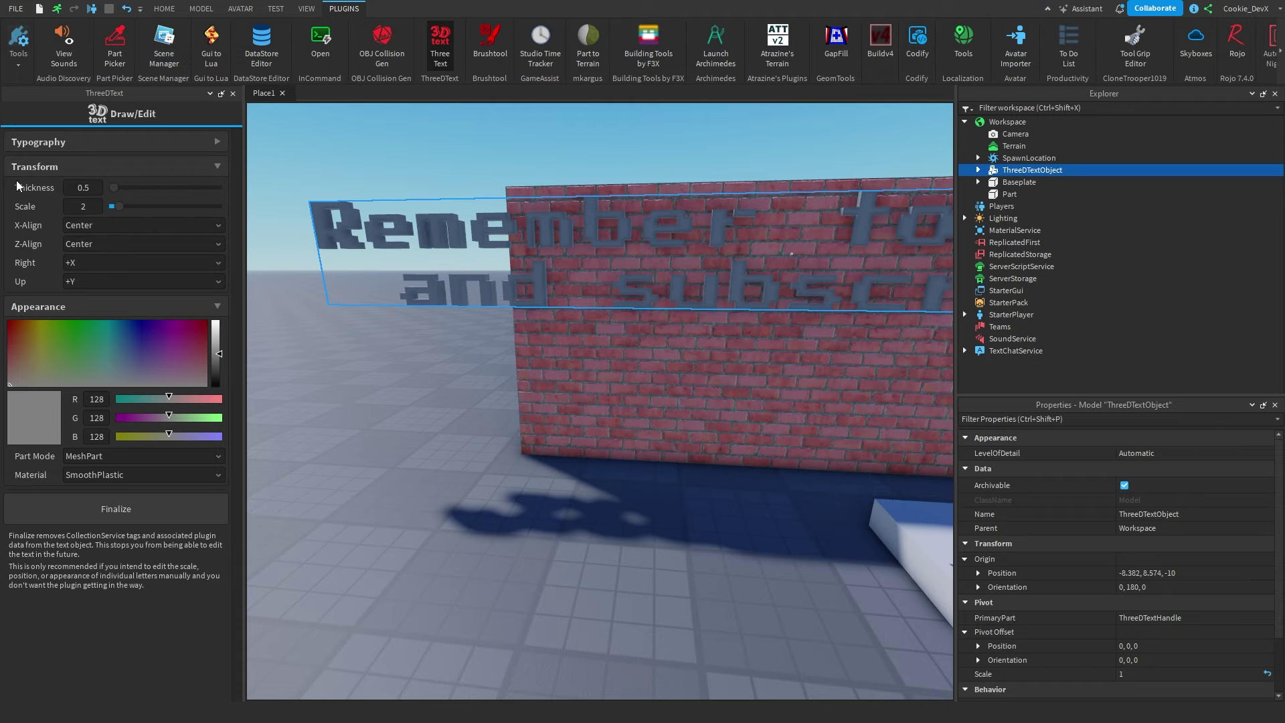
right_click_drag(319, 225, 350, 232)
key("a")
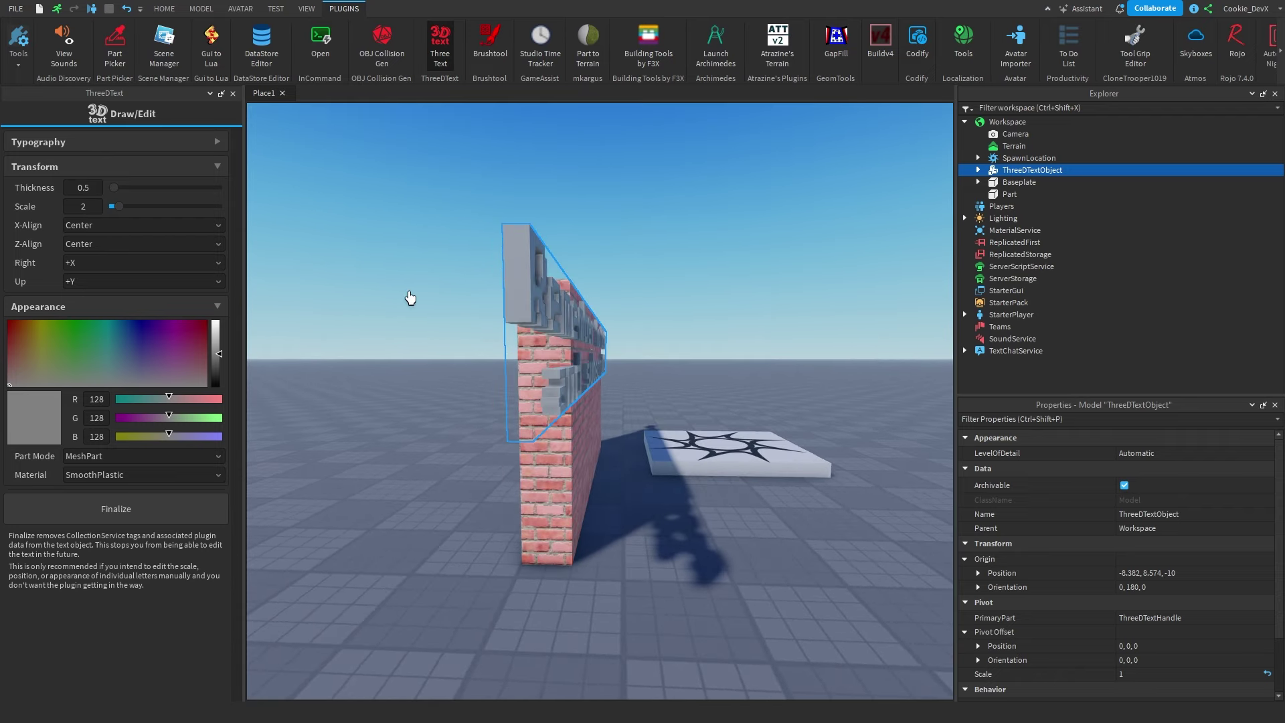
mouse_move(118, 191)
left_mouse_down()
mouse_move(136, 189)
mouse_move(107, 187)
left_mouse_up()
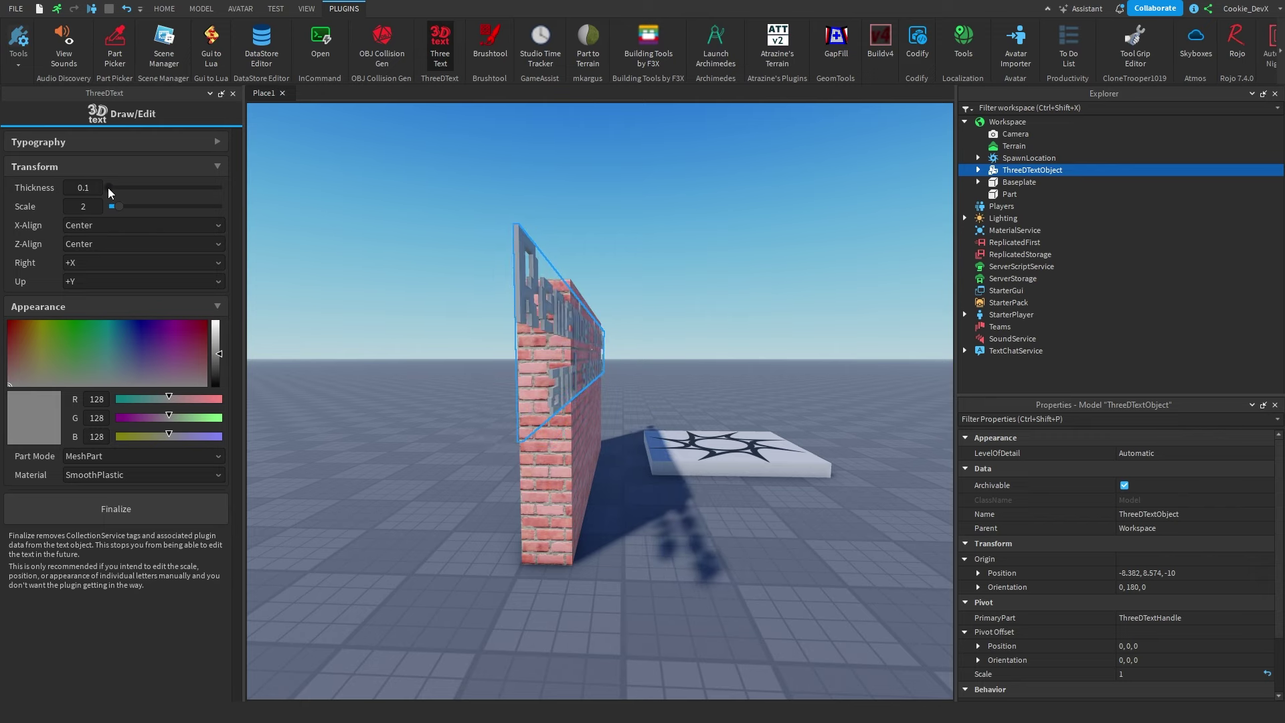
Step: Try shrinking the wall text to a scale of 0.25 and view it up close
right_click_drag(390, 259, 169, 207)
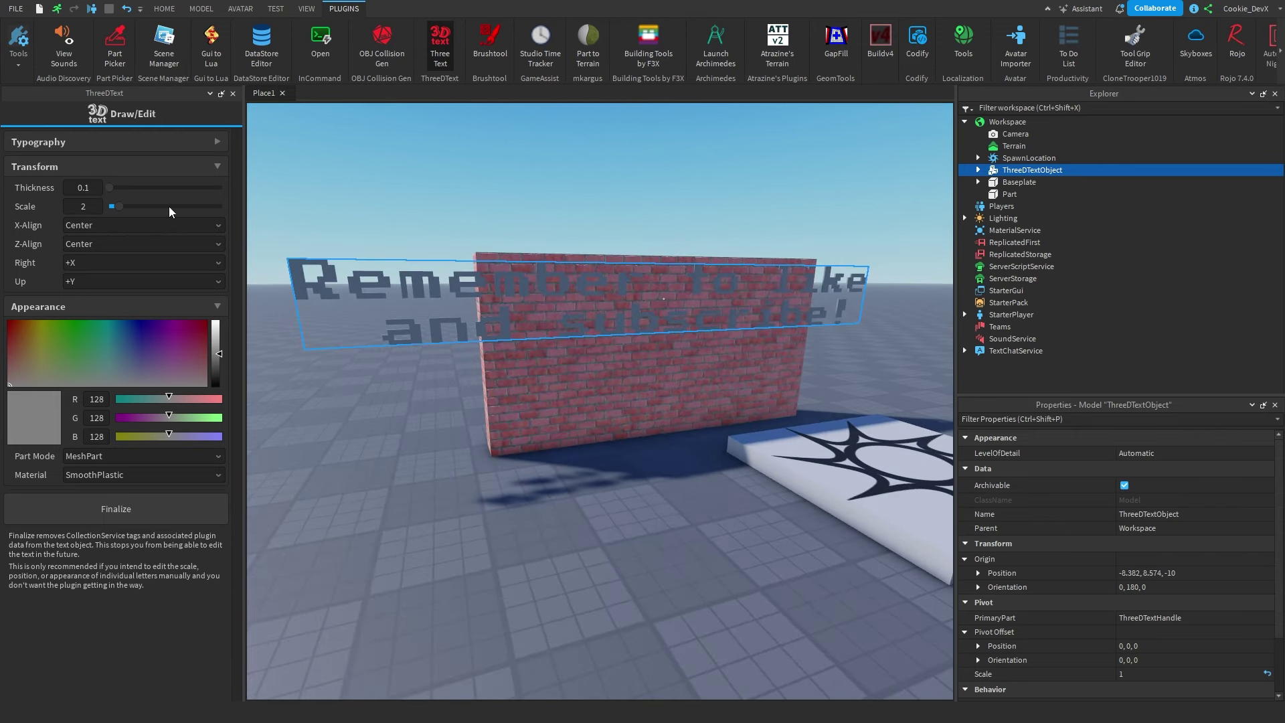
left_click_drag(115, 206, 94, 207)
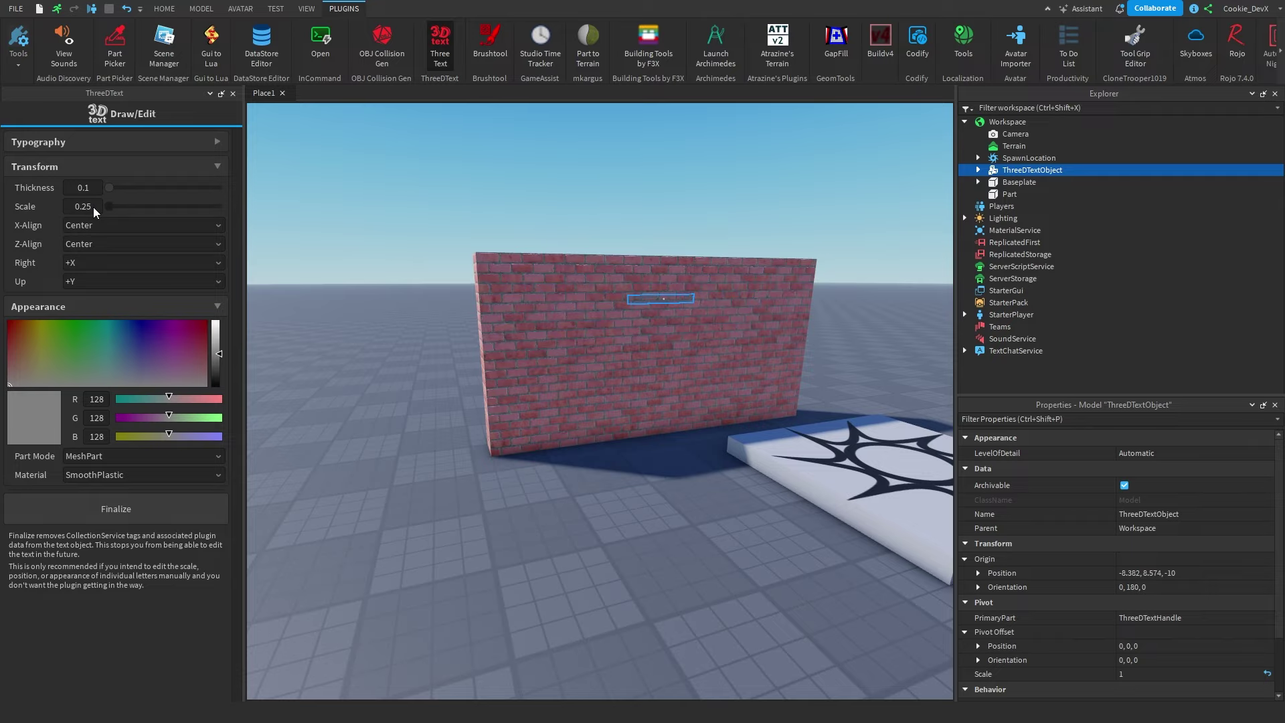
key("f")
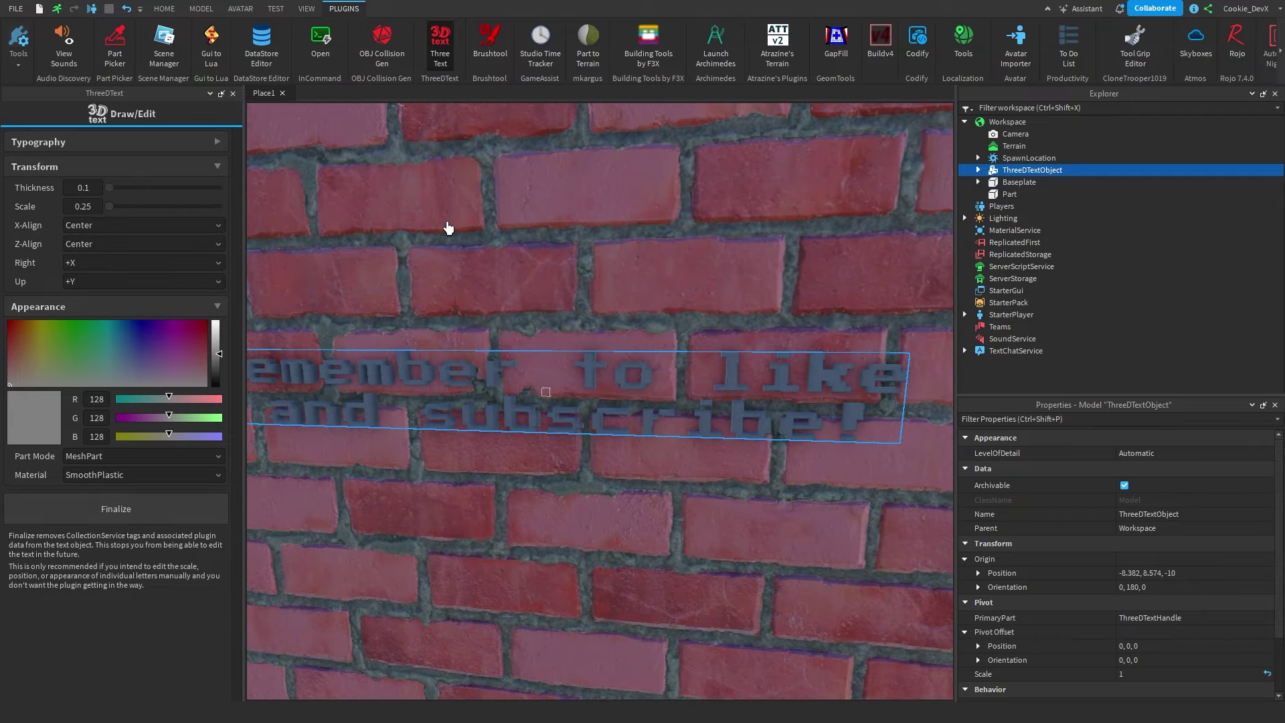
scroll(448, 228, "down", 10)
Step: Enlarge the wall text to a scale of 3.75
left_click_drag(110, 206, 130, 207)
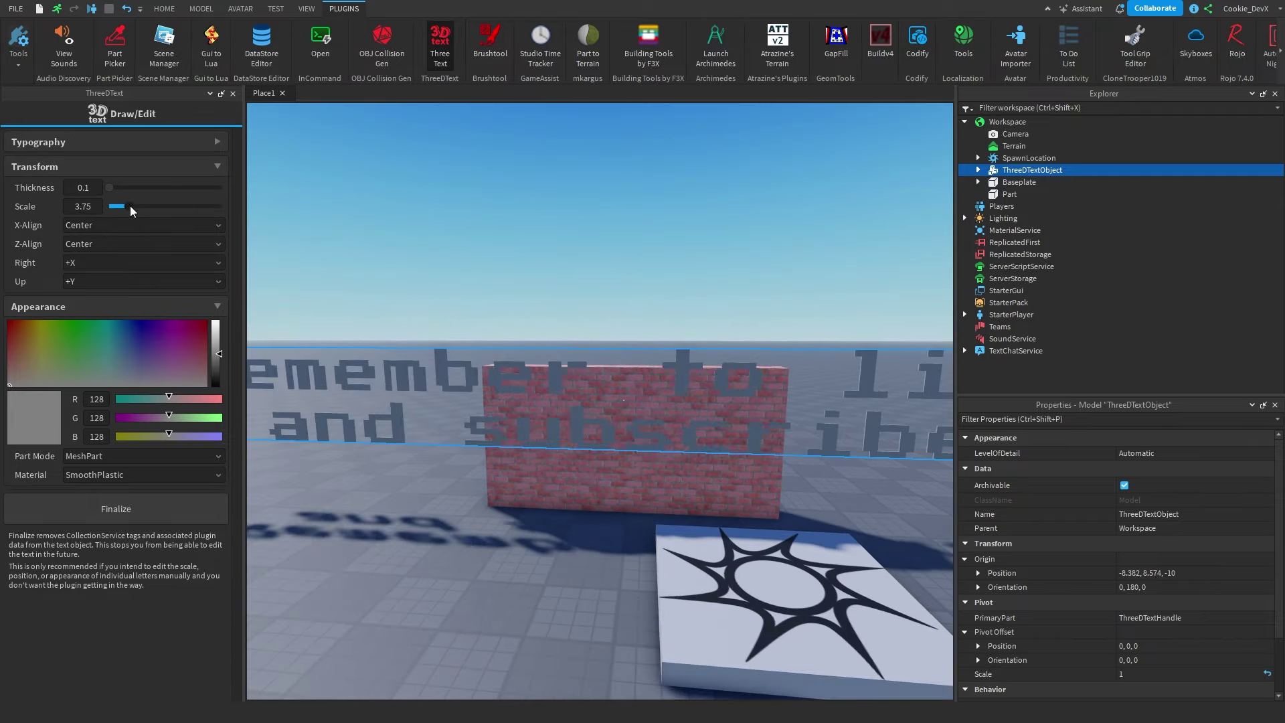
scroll(401, 217, "down", 6)
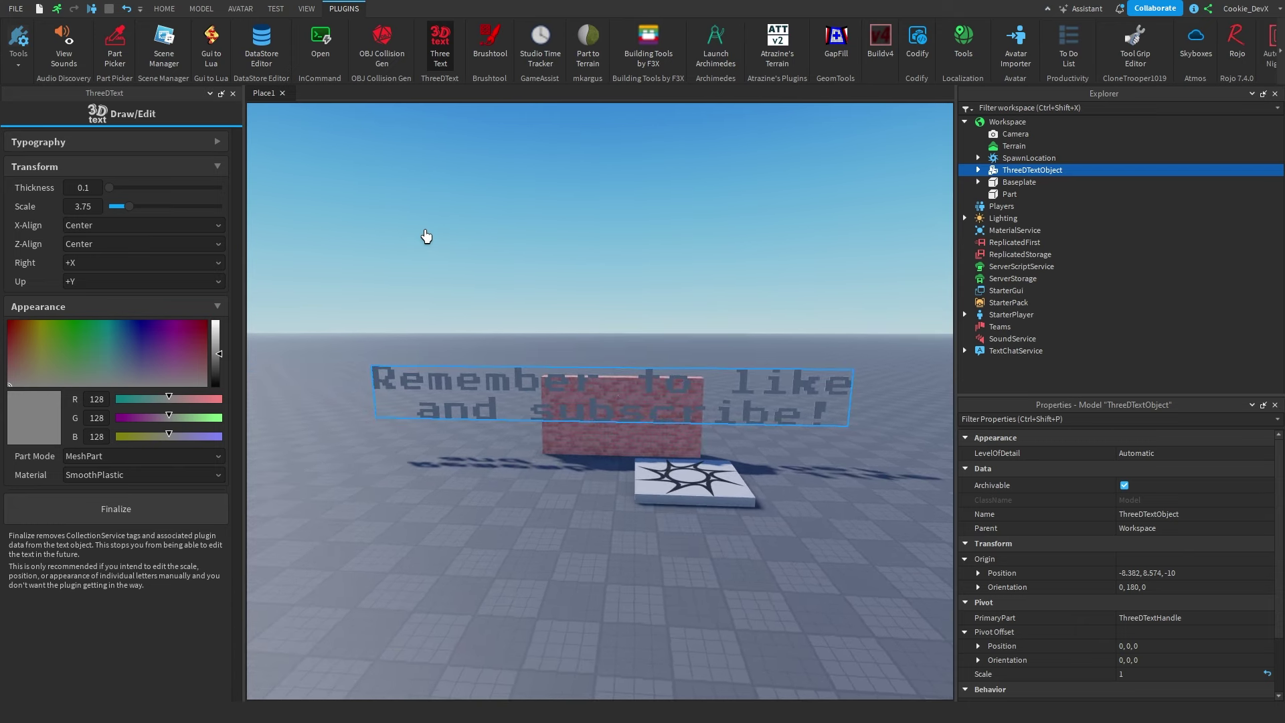
scroll(427, 237, "up", 1)
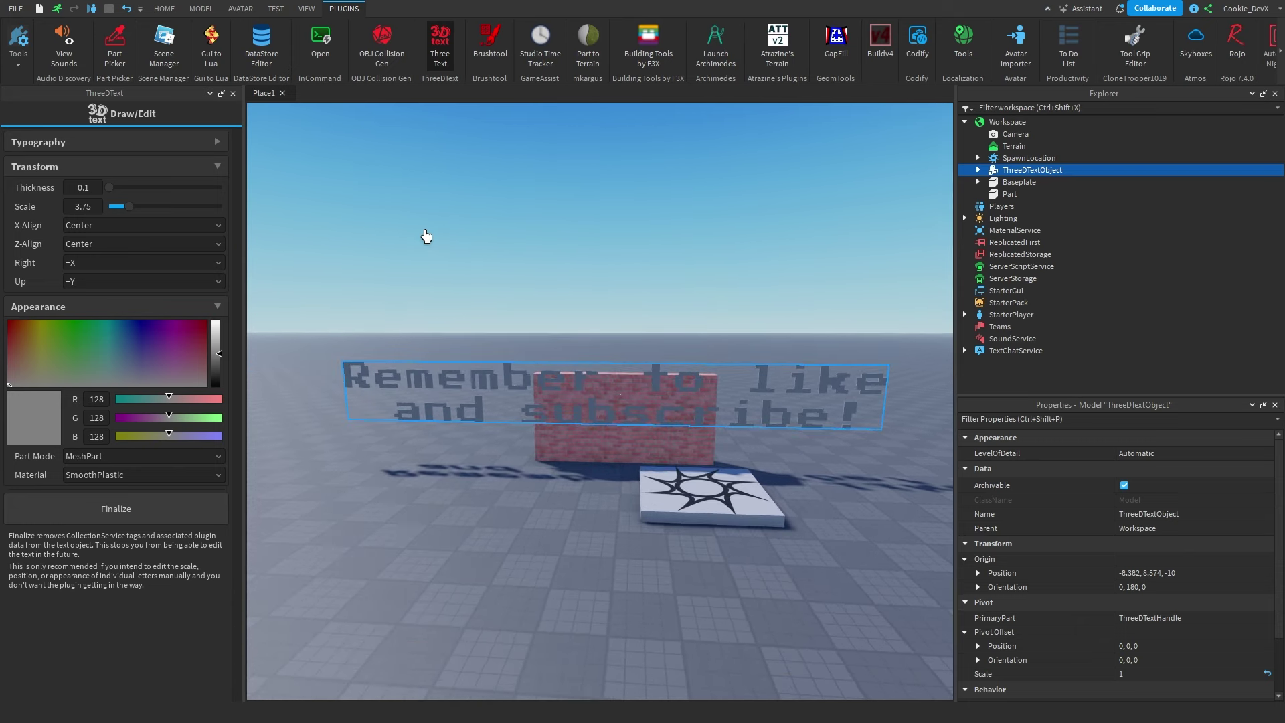
Step: Try the Left and Right X-alignments on the wall text and restore Center
left_click(148, 225)
left_click(134, 249)
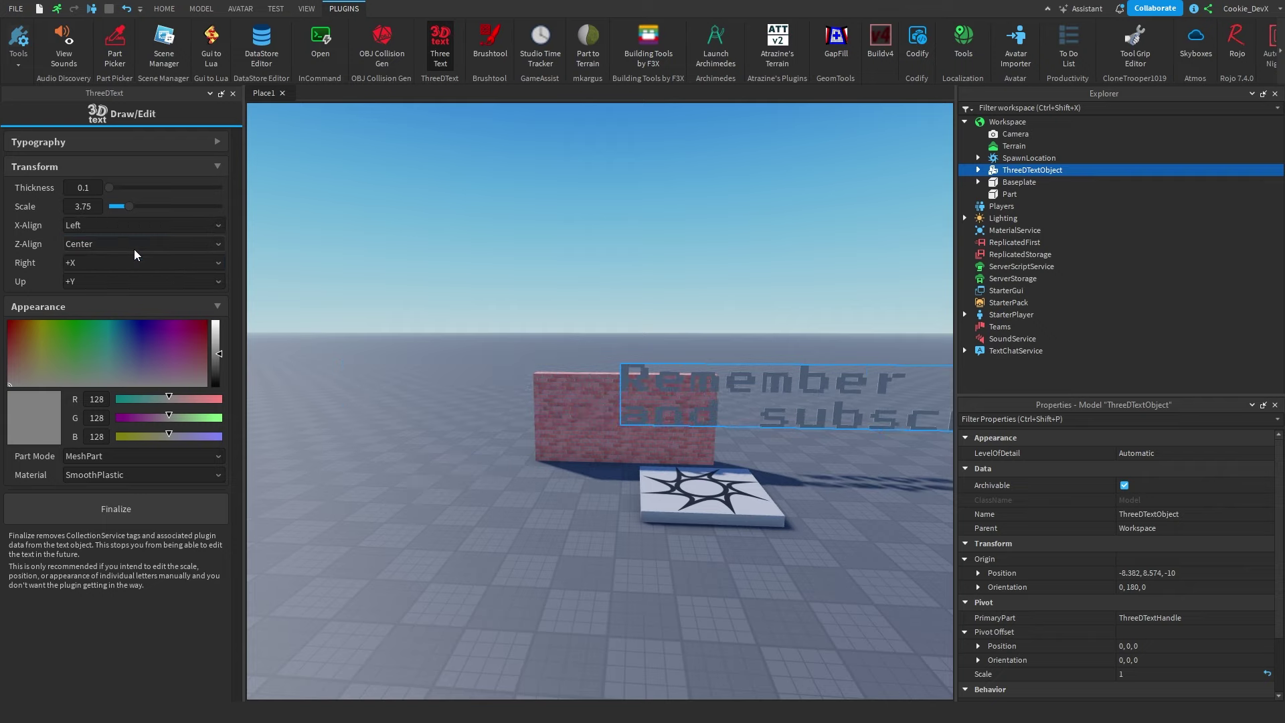
left_click(164, 228)
left_click(143, 258)
left_click(154, 227)
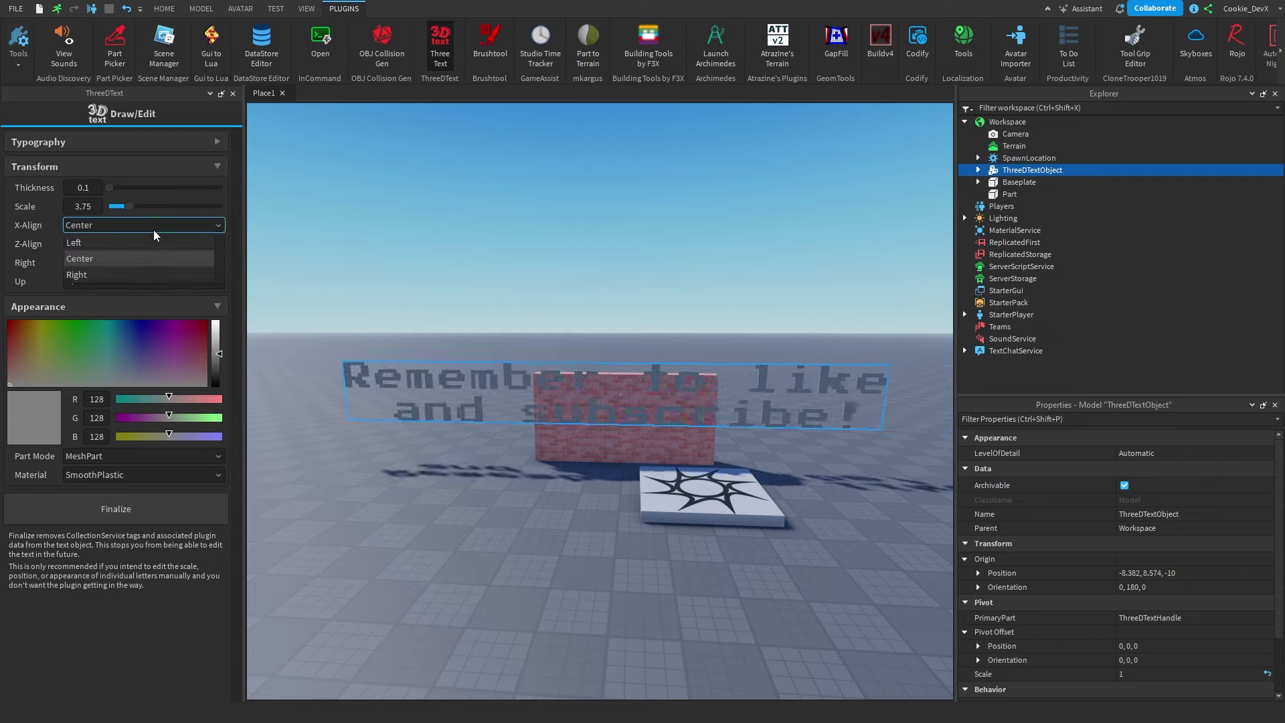
left_click(143, 259)
left_click(151, 228)
left_click(121, 275)
left_click(146, 227)
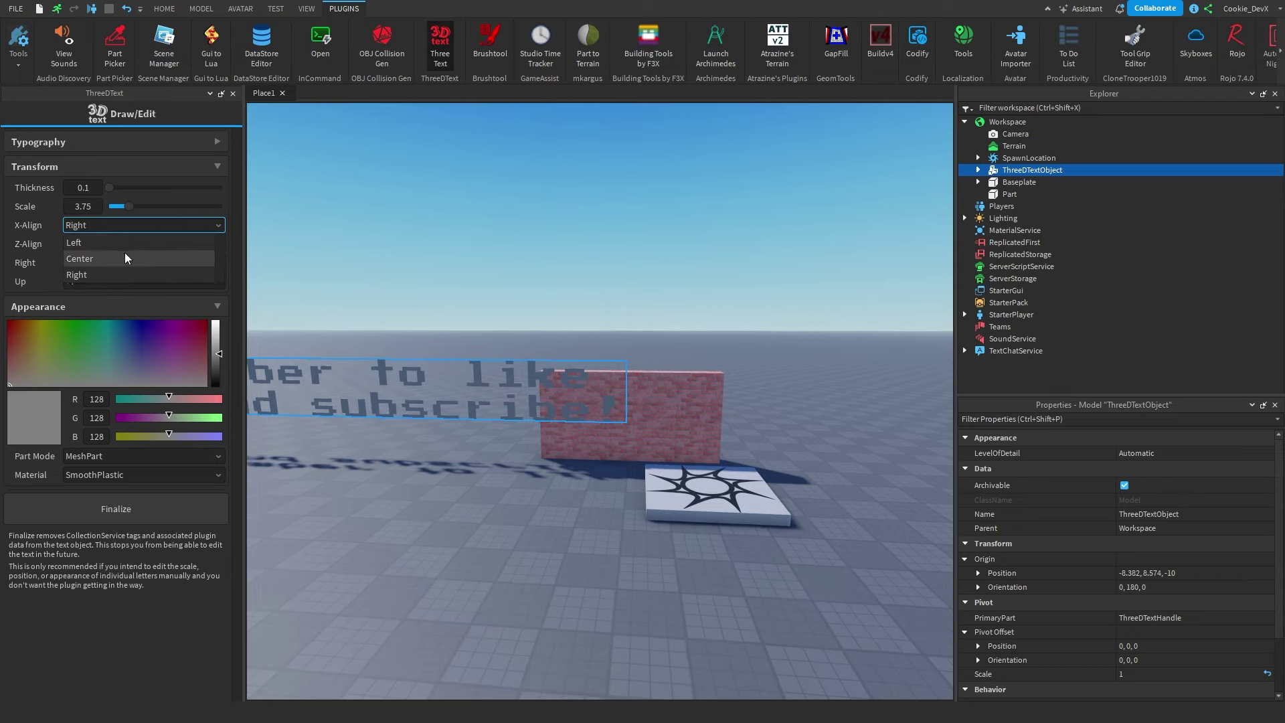
left_click(125, 258)
Step: Try the Front and Back Z-alignments on the wall text and restore Center
left_click(200, 245)
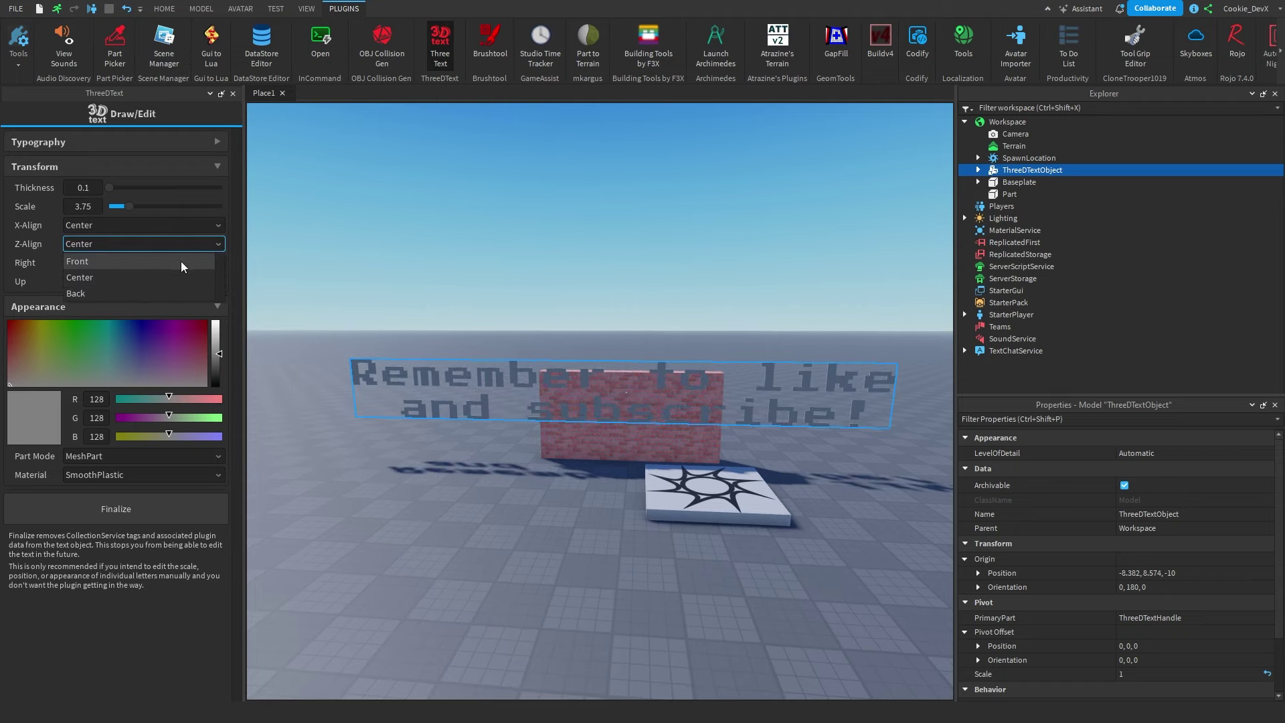
left_click(183, 265)
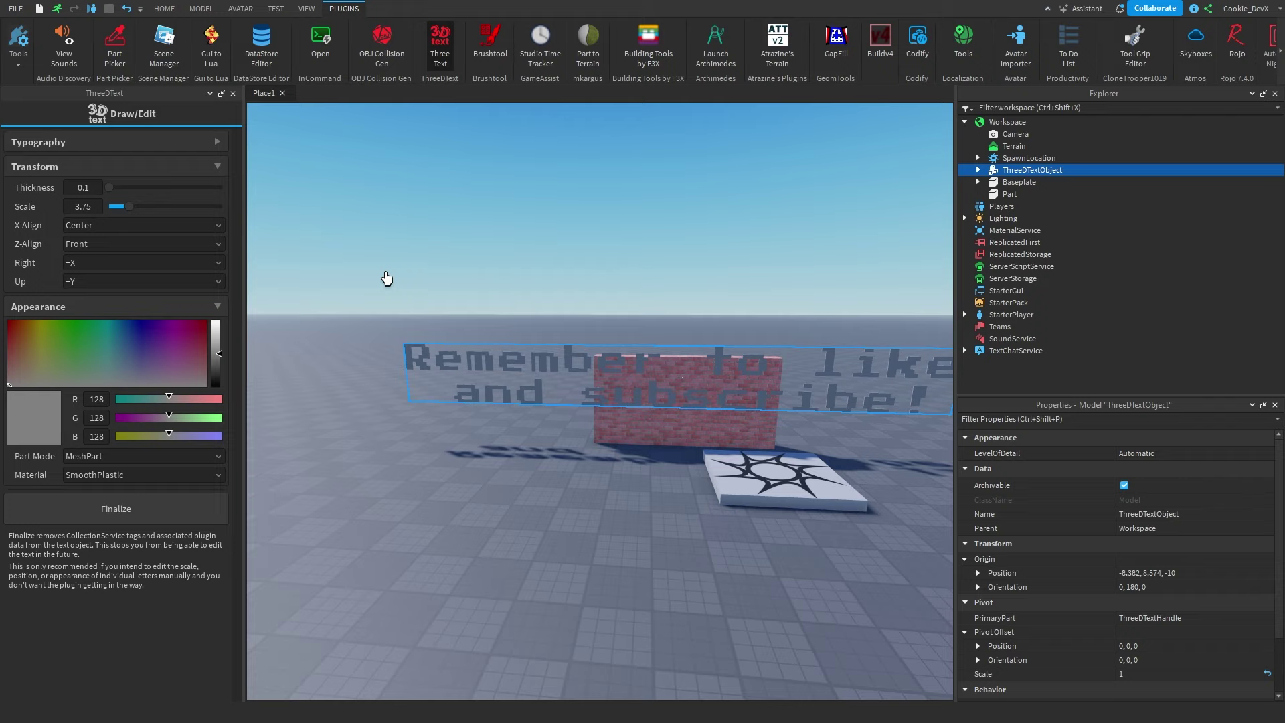
key("a")
right_click_drag(387, 278, 386, 279)
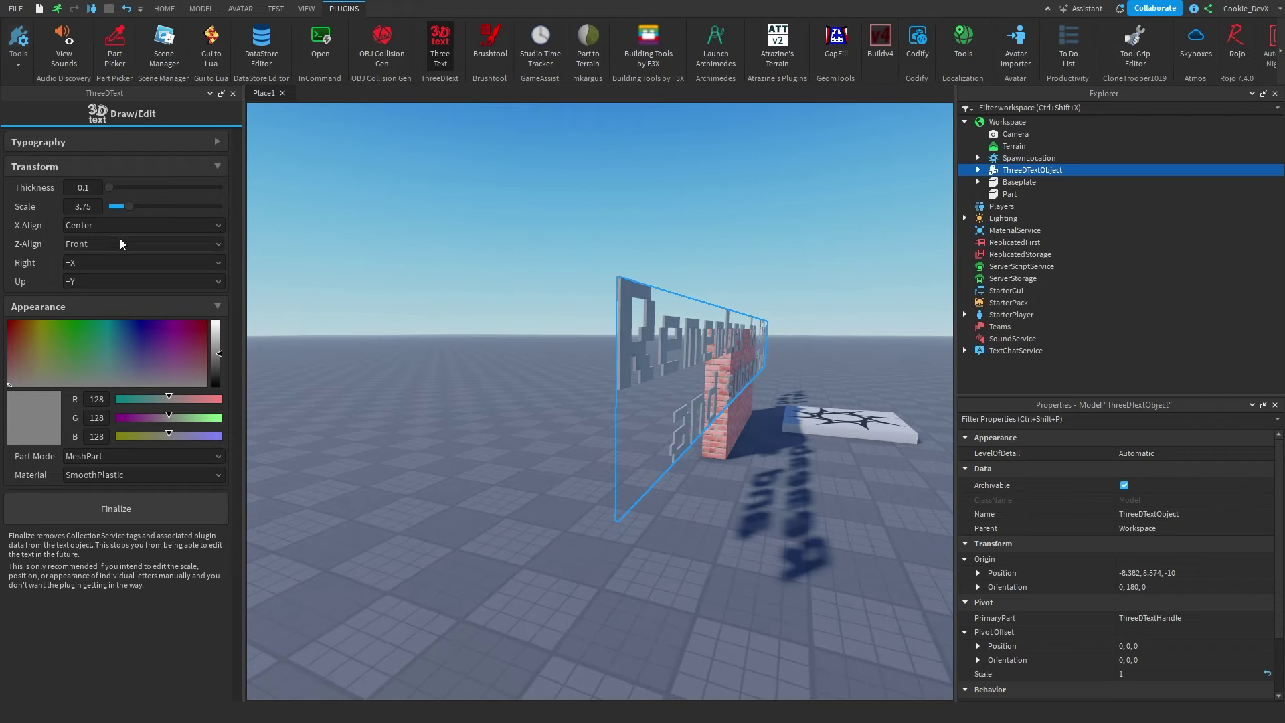
left_click(121, 243)
left_click(103, 294)
left_click(124, 244)
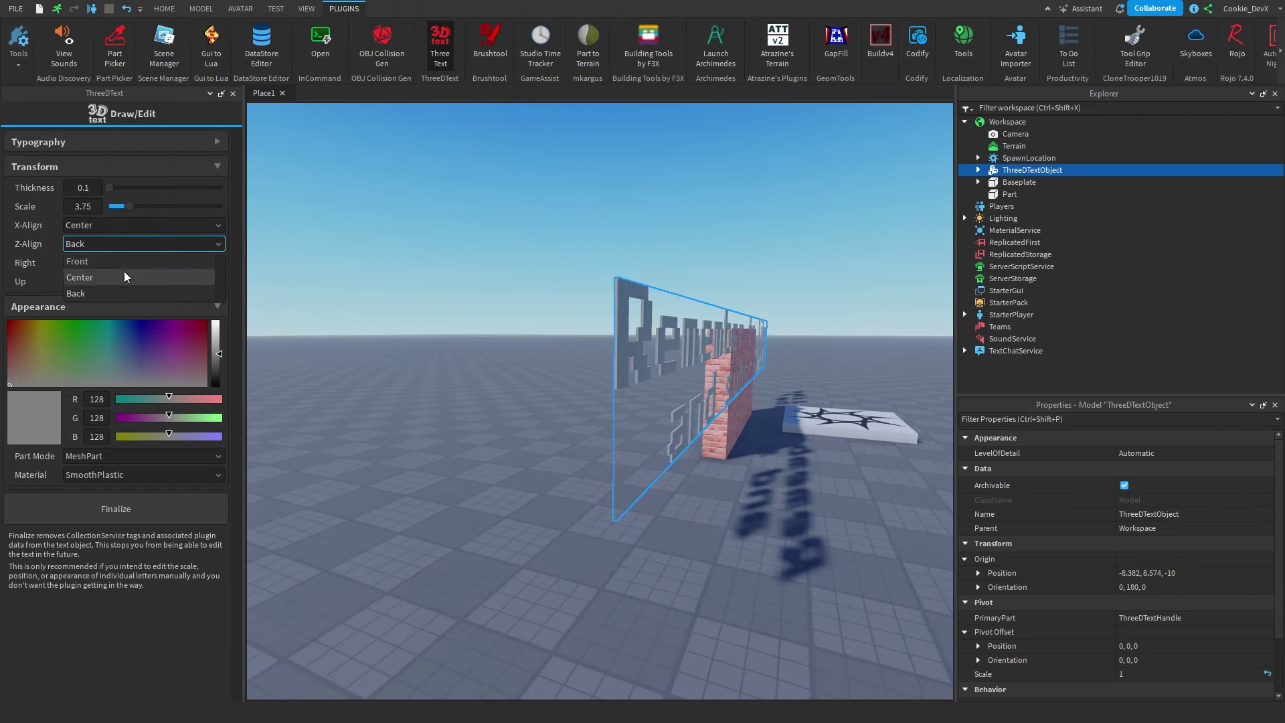
left_click(125, 277)
scroll(520, 318, "up", 5)
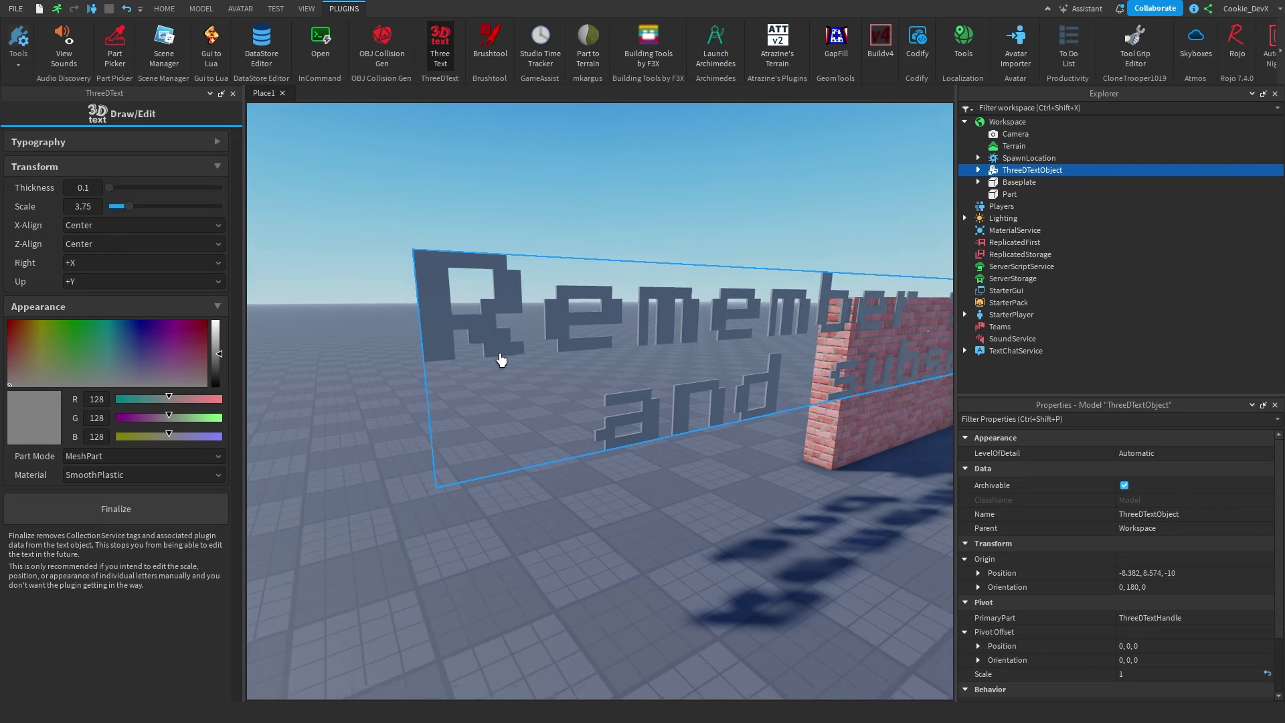
scroll(501, 360, "down", 3)
scroll(496, 358, "down", 5)
Step: Collapse the Transform settings and change the text color to near-white, RGB 245, 245, 245
left_click(190, 167)
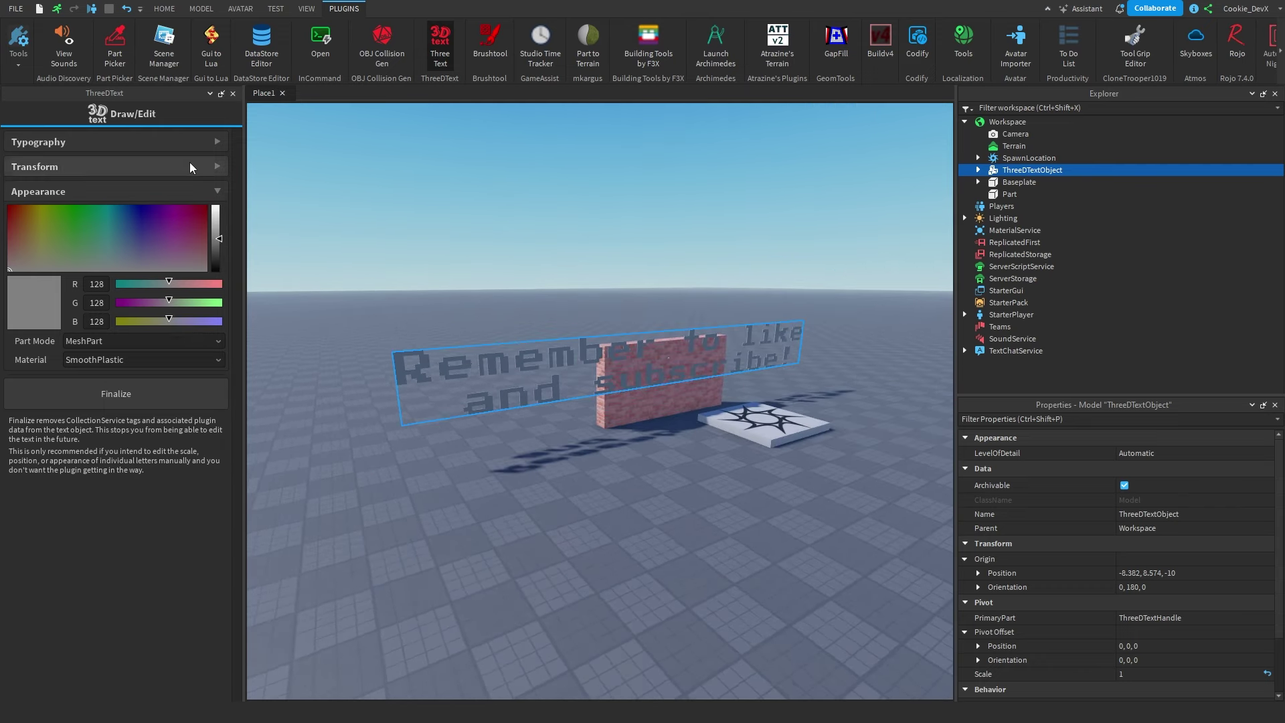
scroll(513, 368, "up", 3)
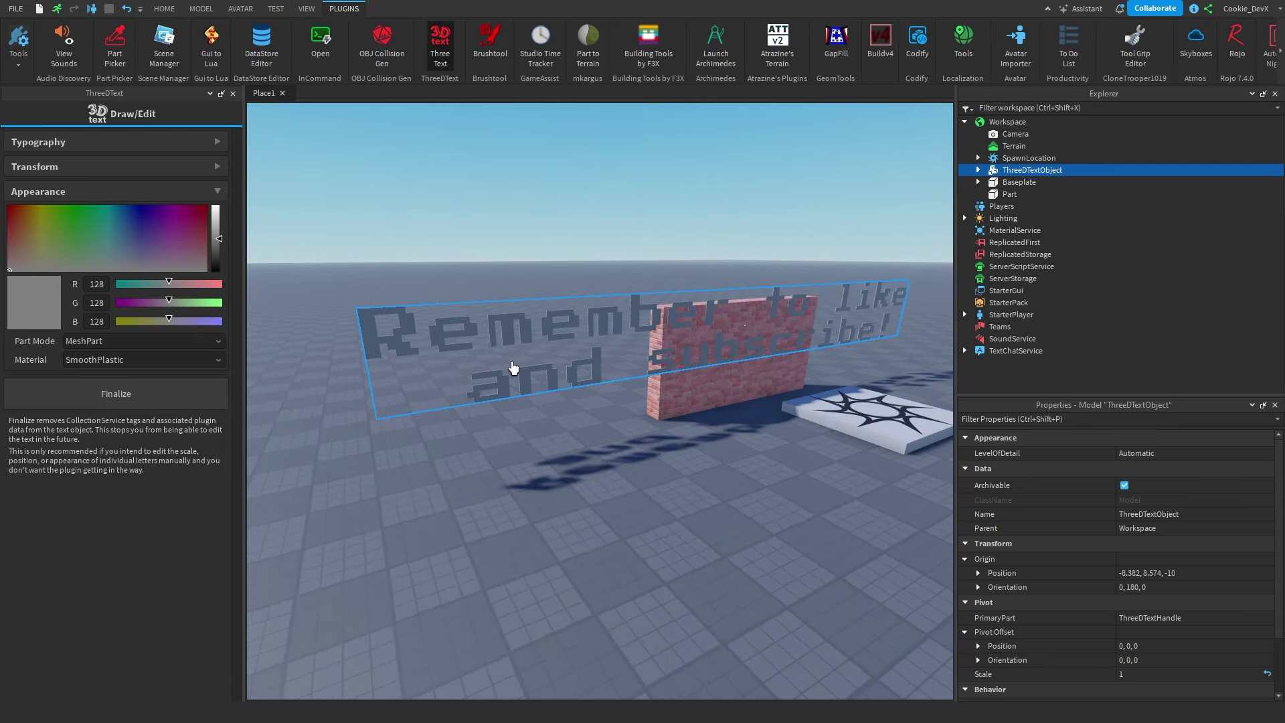
left_click(147, 340)
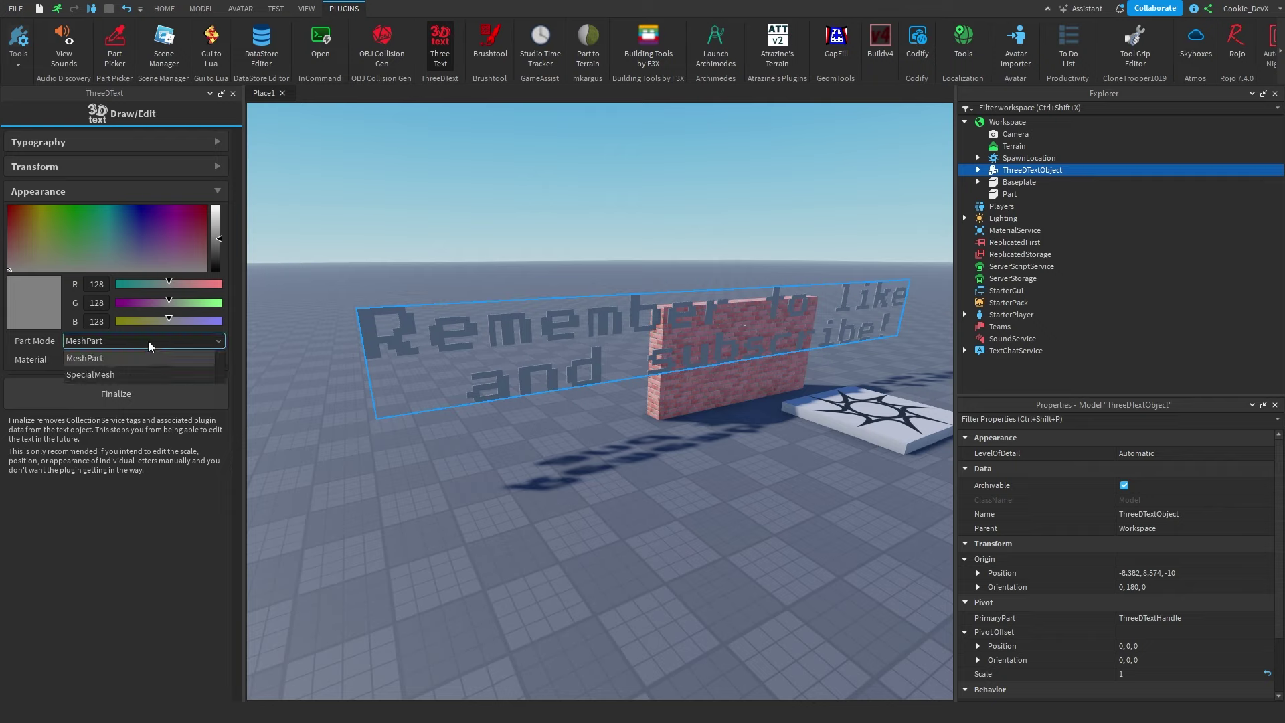
left_click(135, 333)
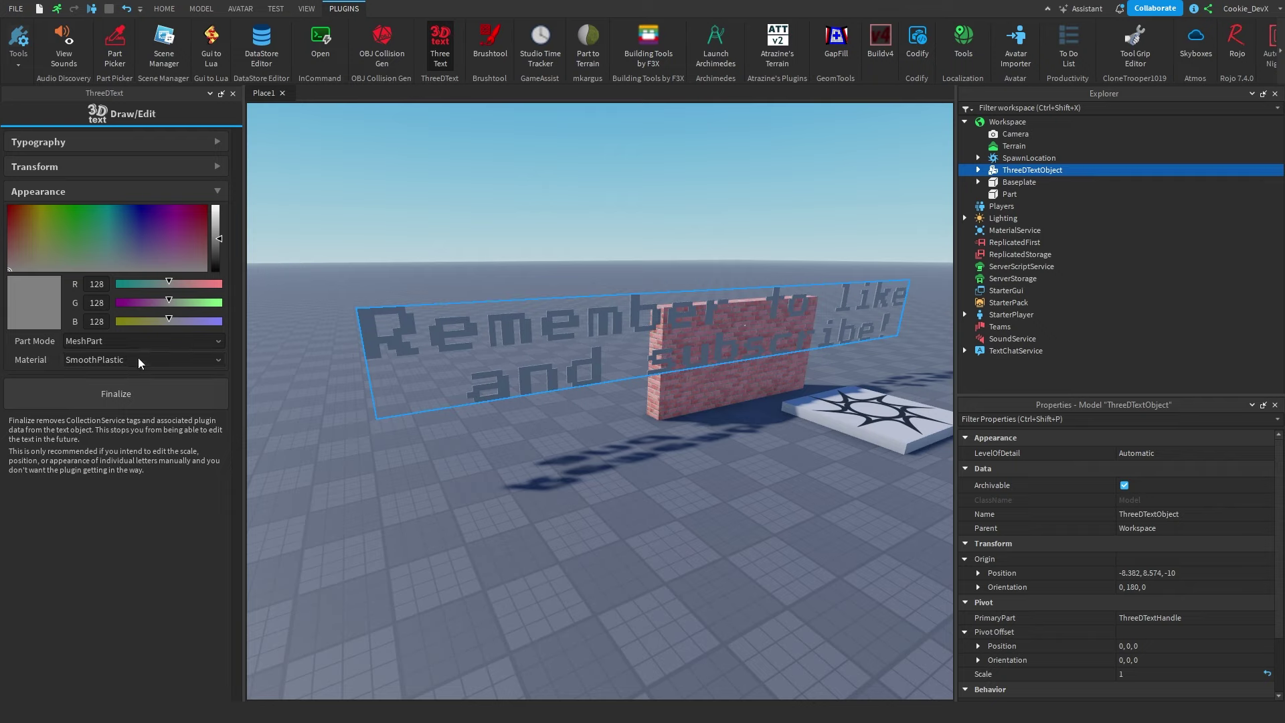
left_click_drag(217, 229, 217, 208)
mouse_move(144, 234)
left_mouse_down()
mouse_move(189, 218)
mouse_move(125, 230)
mouse_move(12, 216)
mouse_move(190, 249)
mouse_move(237, 273)
left_mouse_up()
Step: Try the SpecialMesh part mode on the wall text and restore MeshPart
left_click(110, 343)
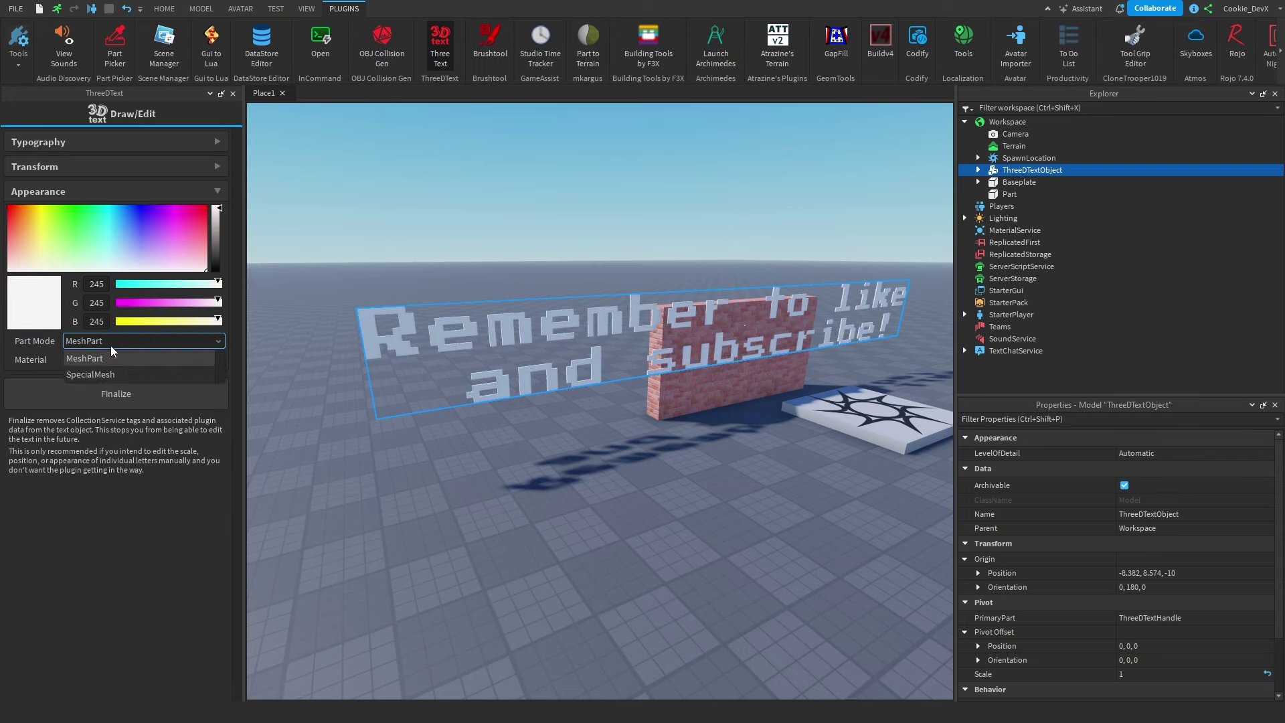
left_click(115, 353)
left_click(145, 341)
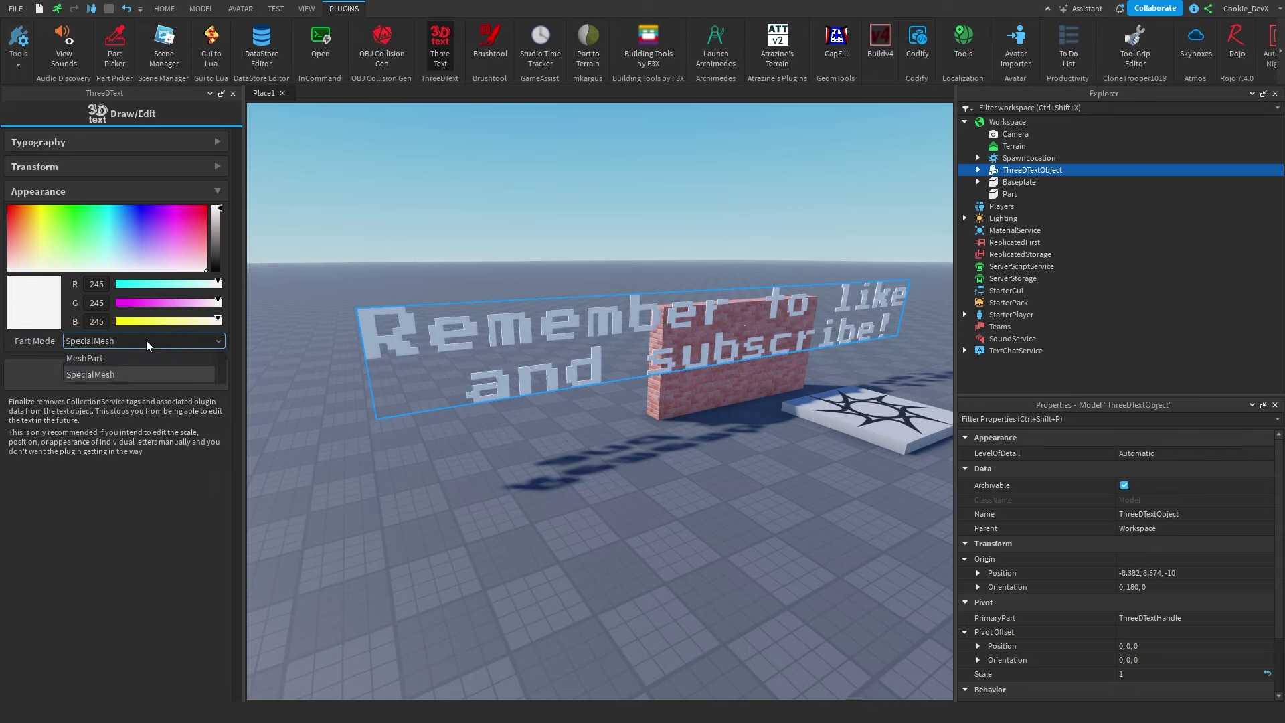
left_click(136, 356)
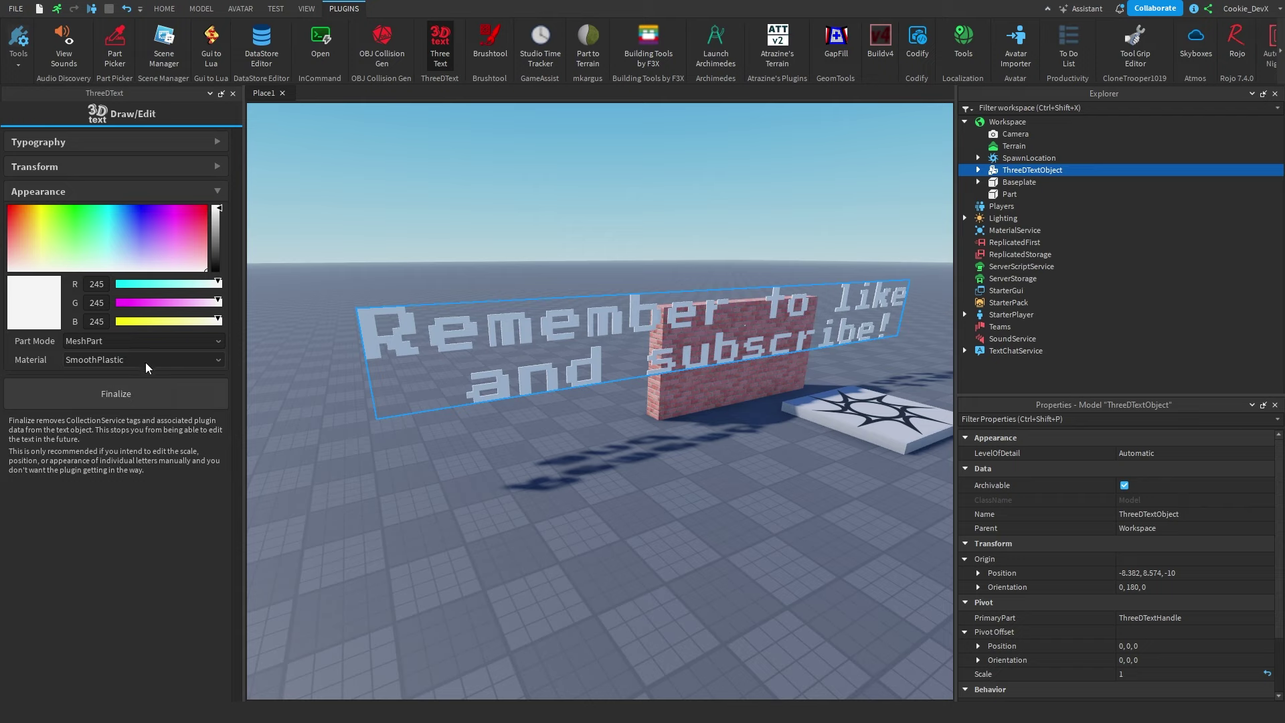
Step: Try the Cobblestone material and then the DiamondPlate material on the wall text
left_click(146, 362)
scroll(127, 395, "down", 3)
scroll(119, 402, "up", 3)
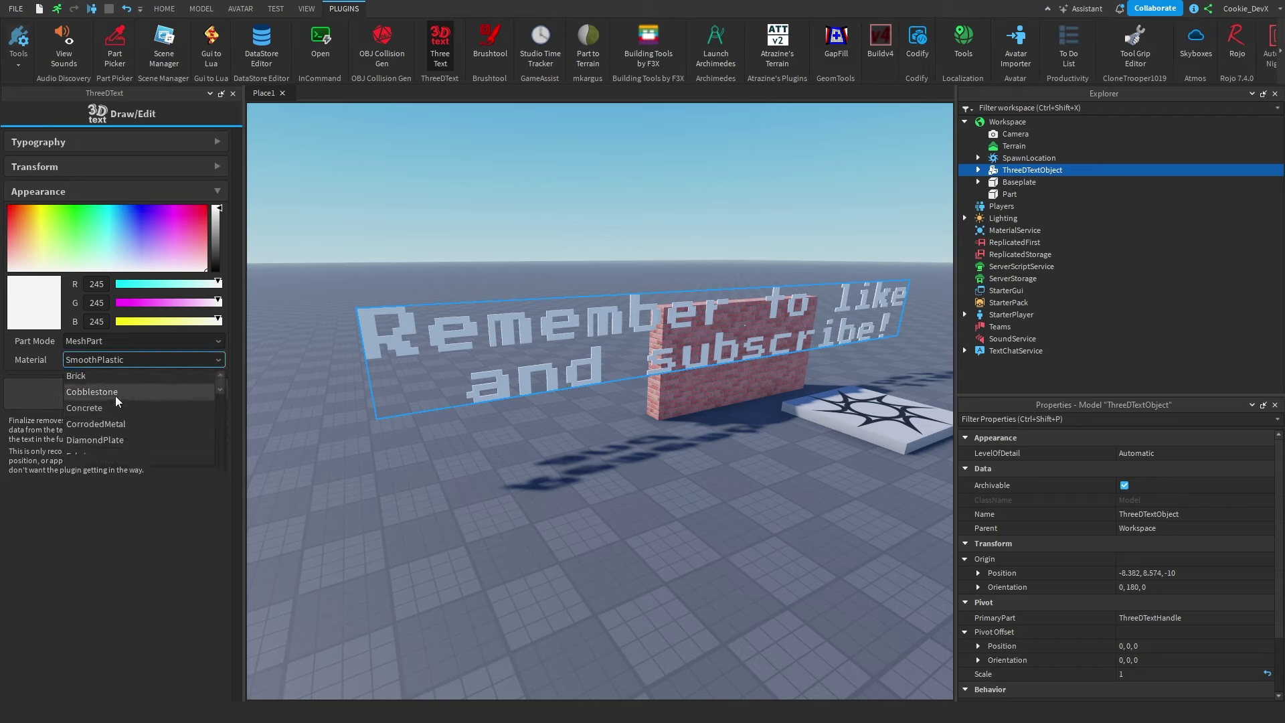
left_click(114, 393)
left_click(129, 359)
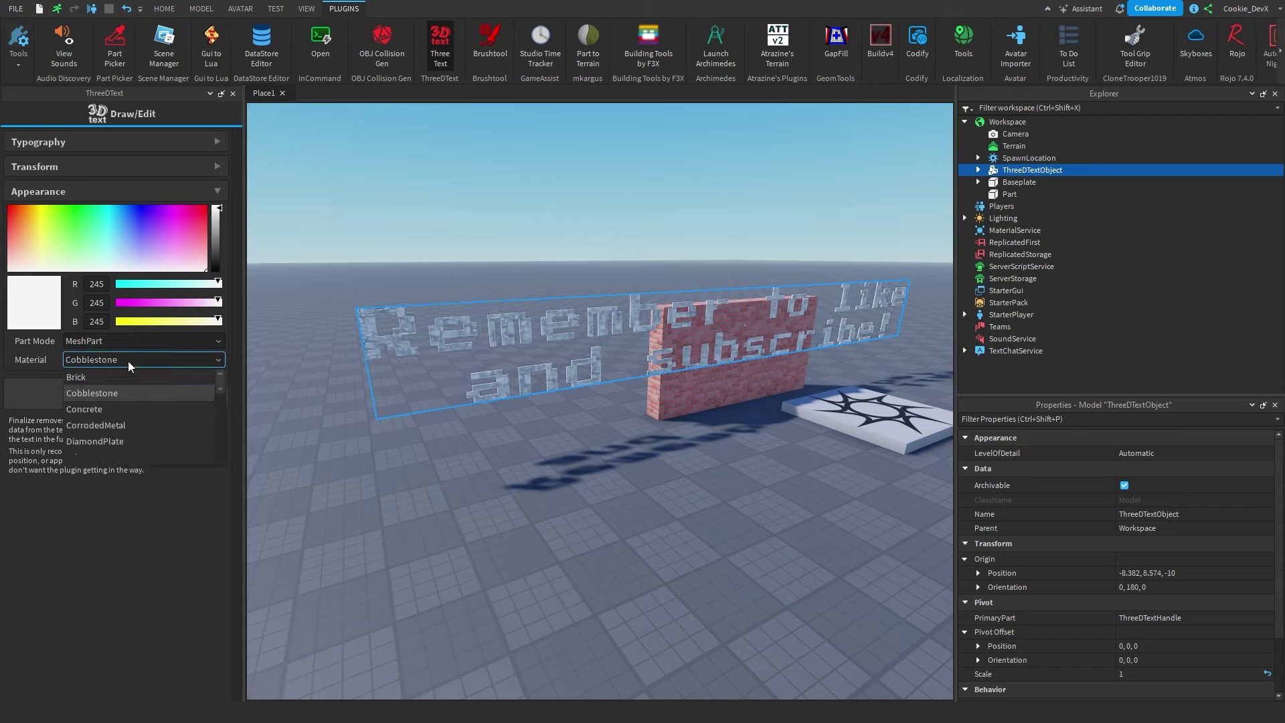
scroll(111, 379, "down", 2)
left_click(123, 438)
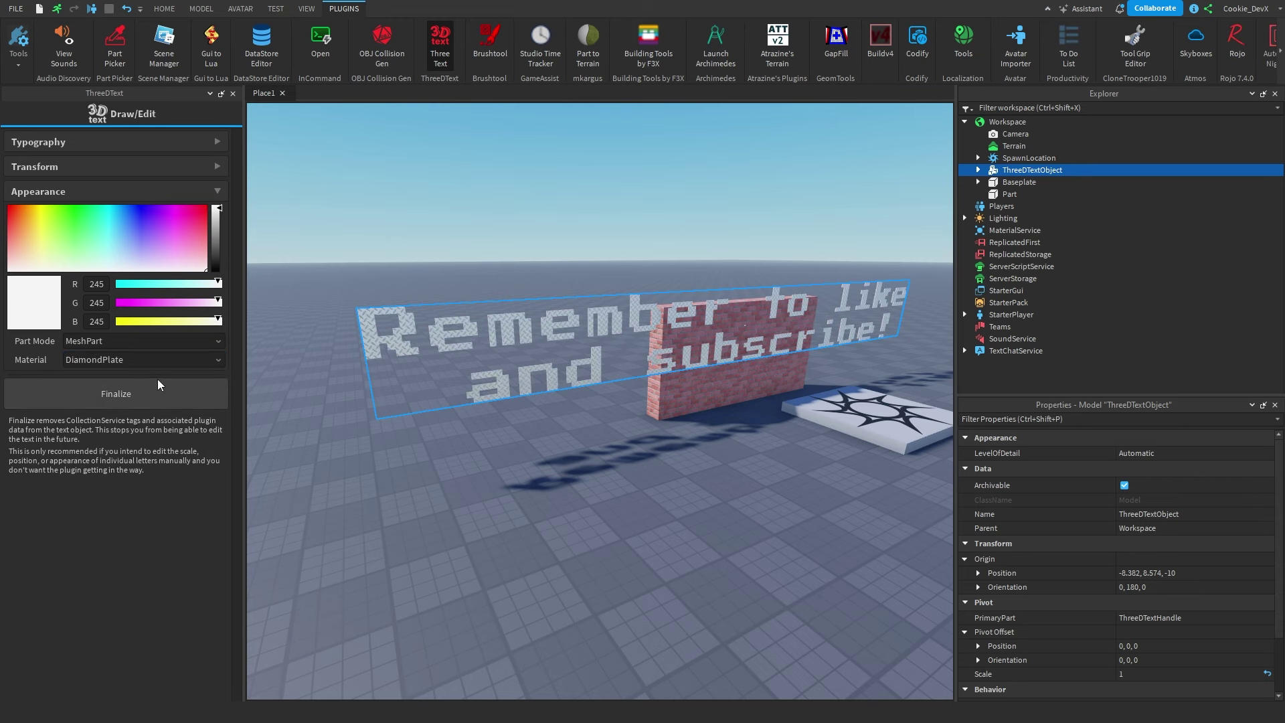
Step: Set the wall text's material to Foil and inspect the surface up close
left_click(159, 361)
left_click(118, 438)
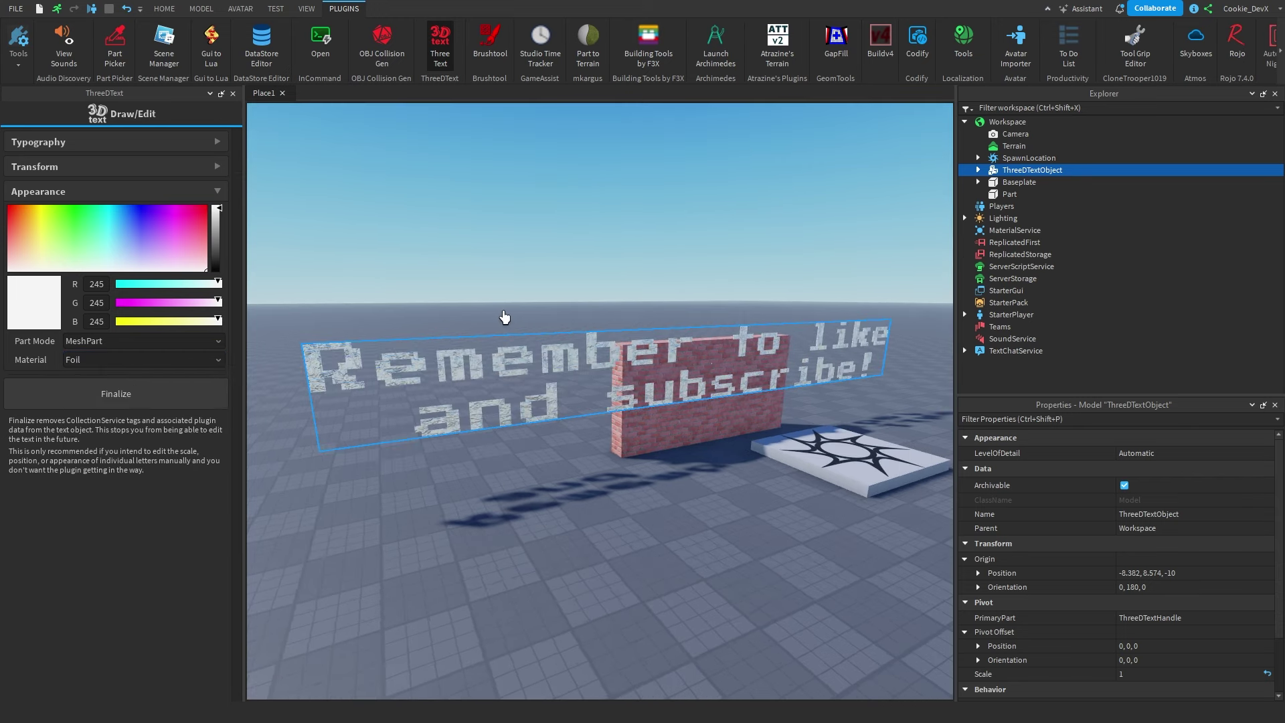
key("w")
right_click_drag(505, 316, 504, 316)
key("s")
key("s")
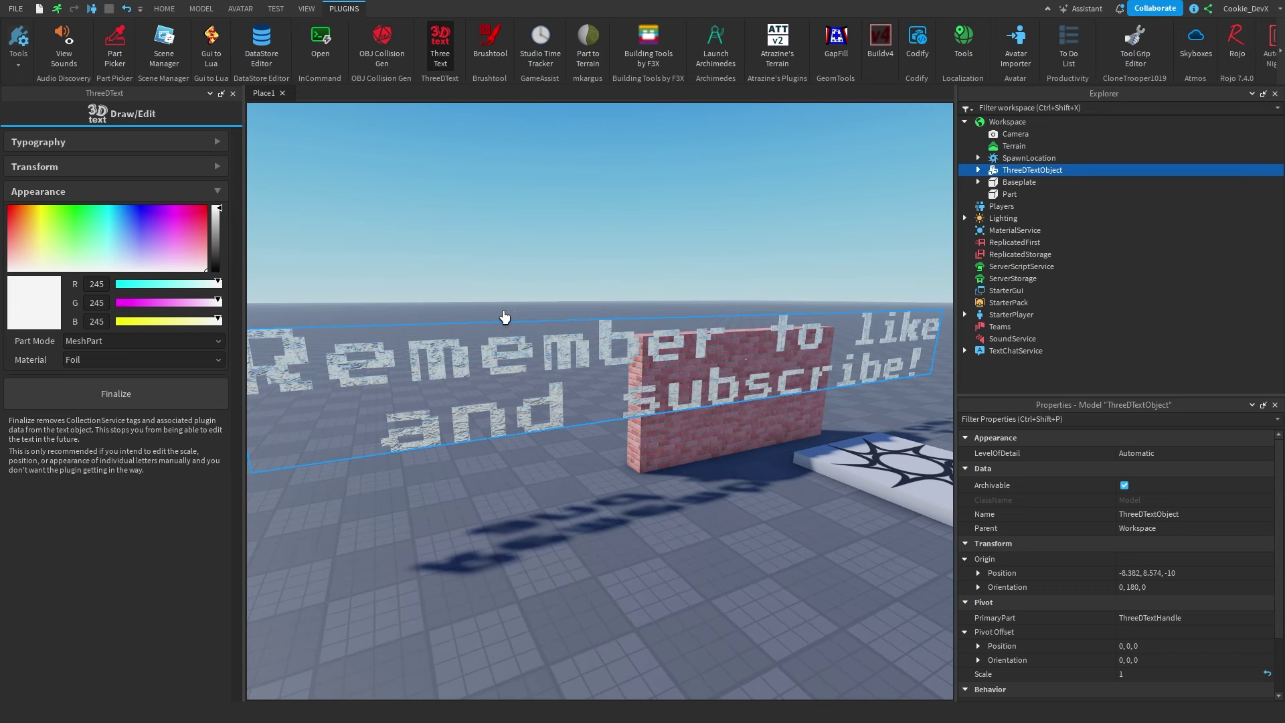